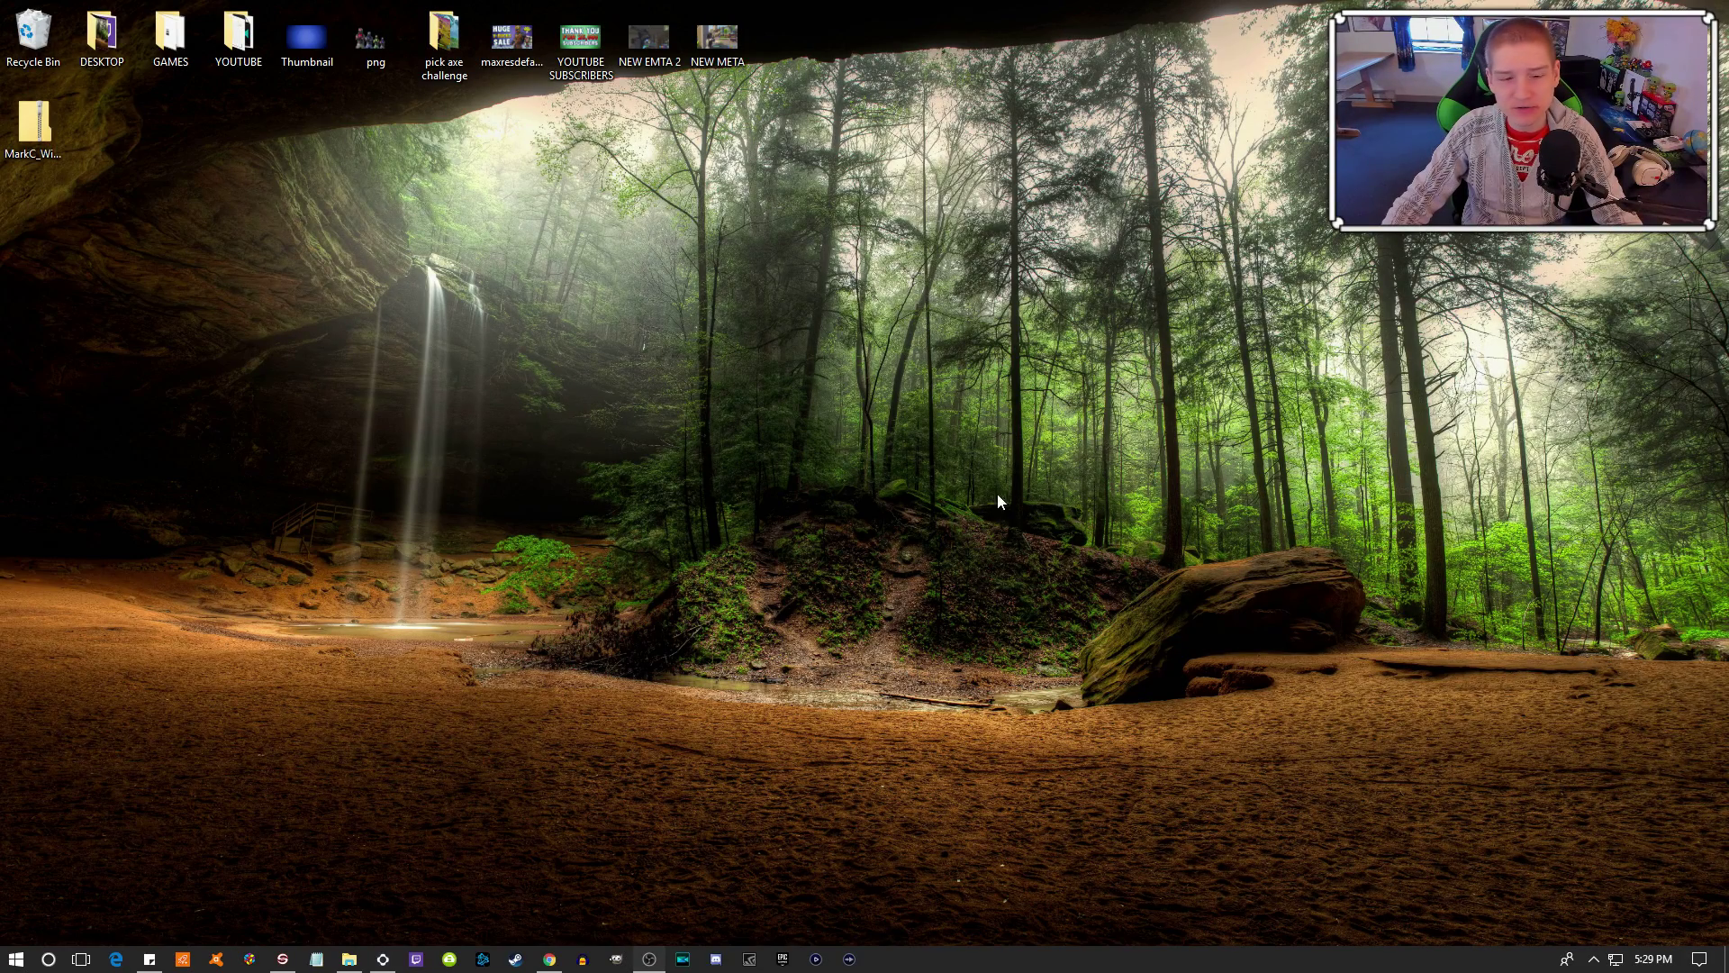
- Bring up the PCGamingWiki mouse acceleration article in Chrome and read through its registry fix guide
{"action": "left_click", "coordinate": [545, 960]}
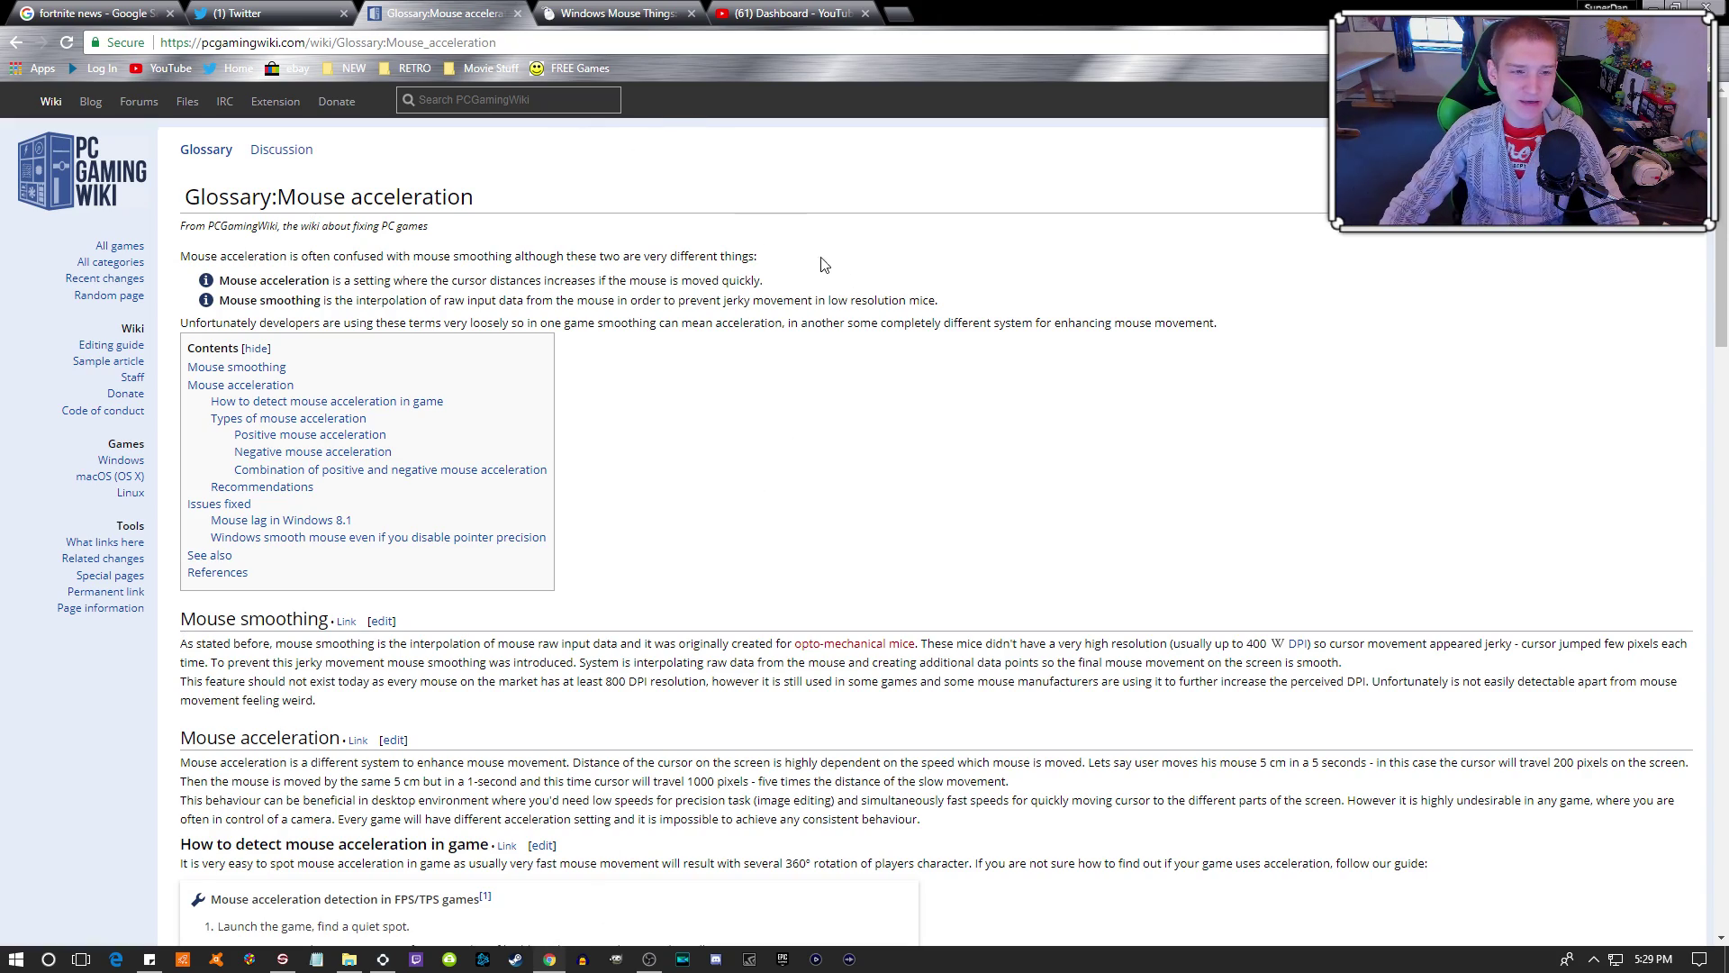
{"action": "scroll", "coordinate": [815, 337], "scroll_direction": "down", "scroll_amount": 3}
{"action": "scroll", "coordinate": [815, 336], "scroll_direction": "down", "scroll_amount": 15}
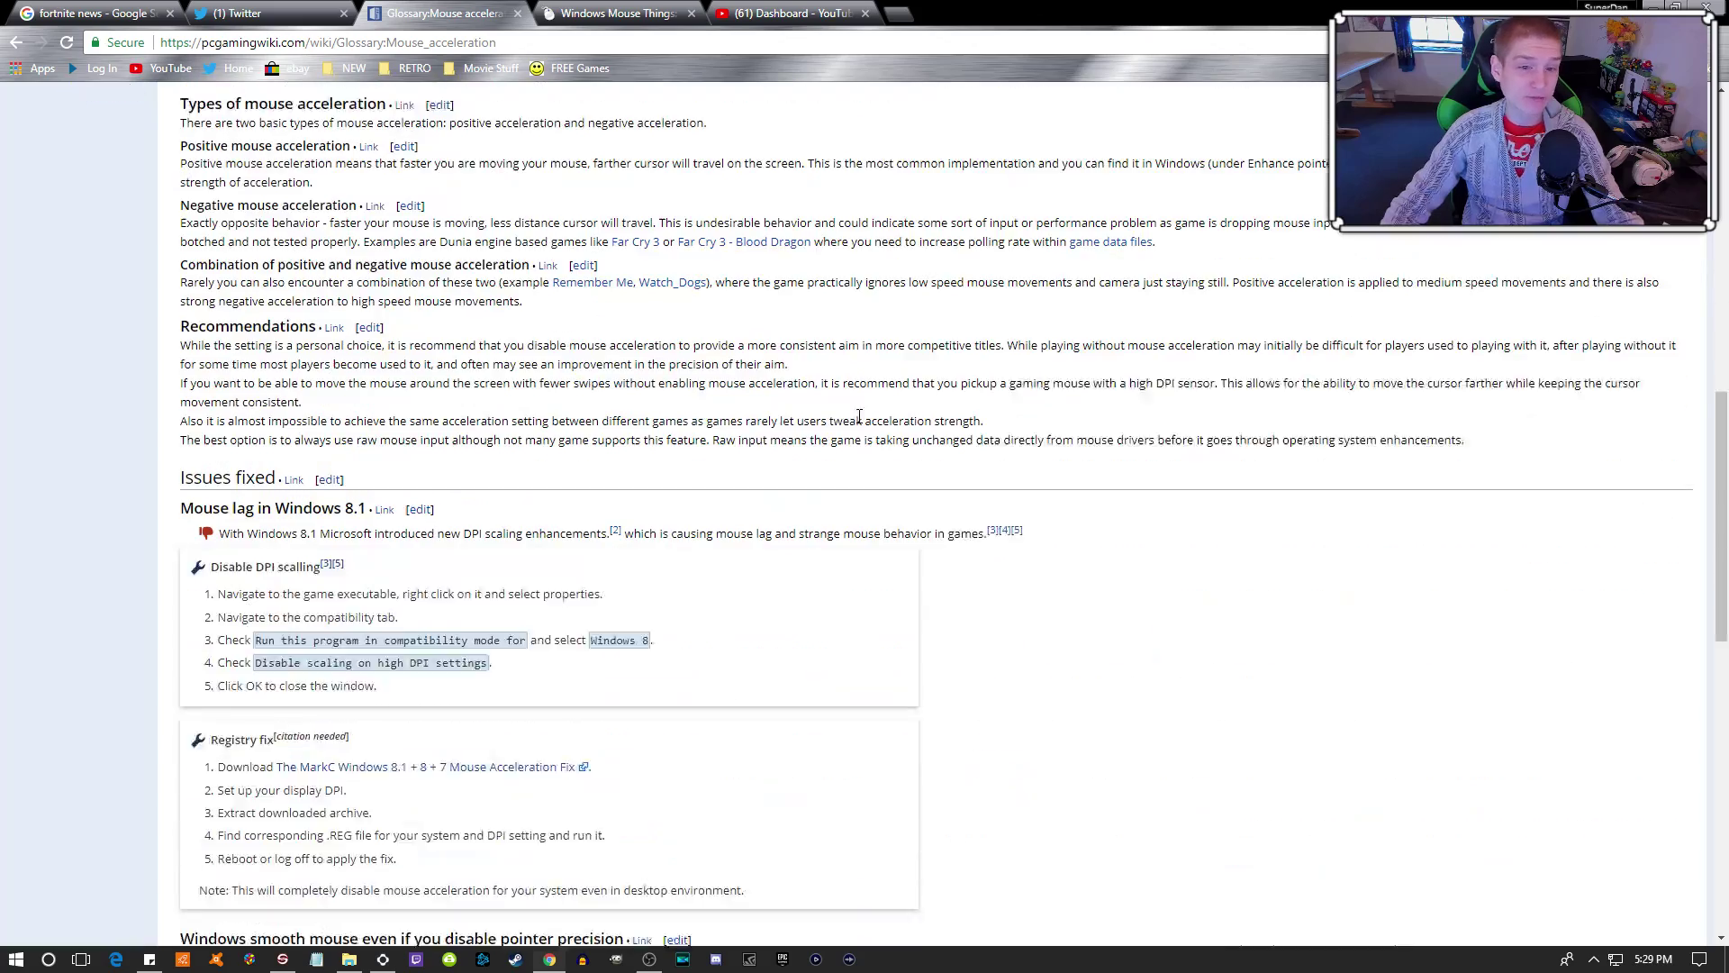
{"action": "scroll", "coordinate": [909, 505], "scroll_direction": "down", "scroll_amount": 7}
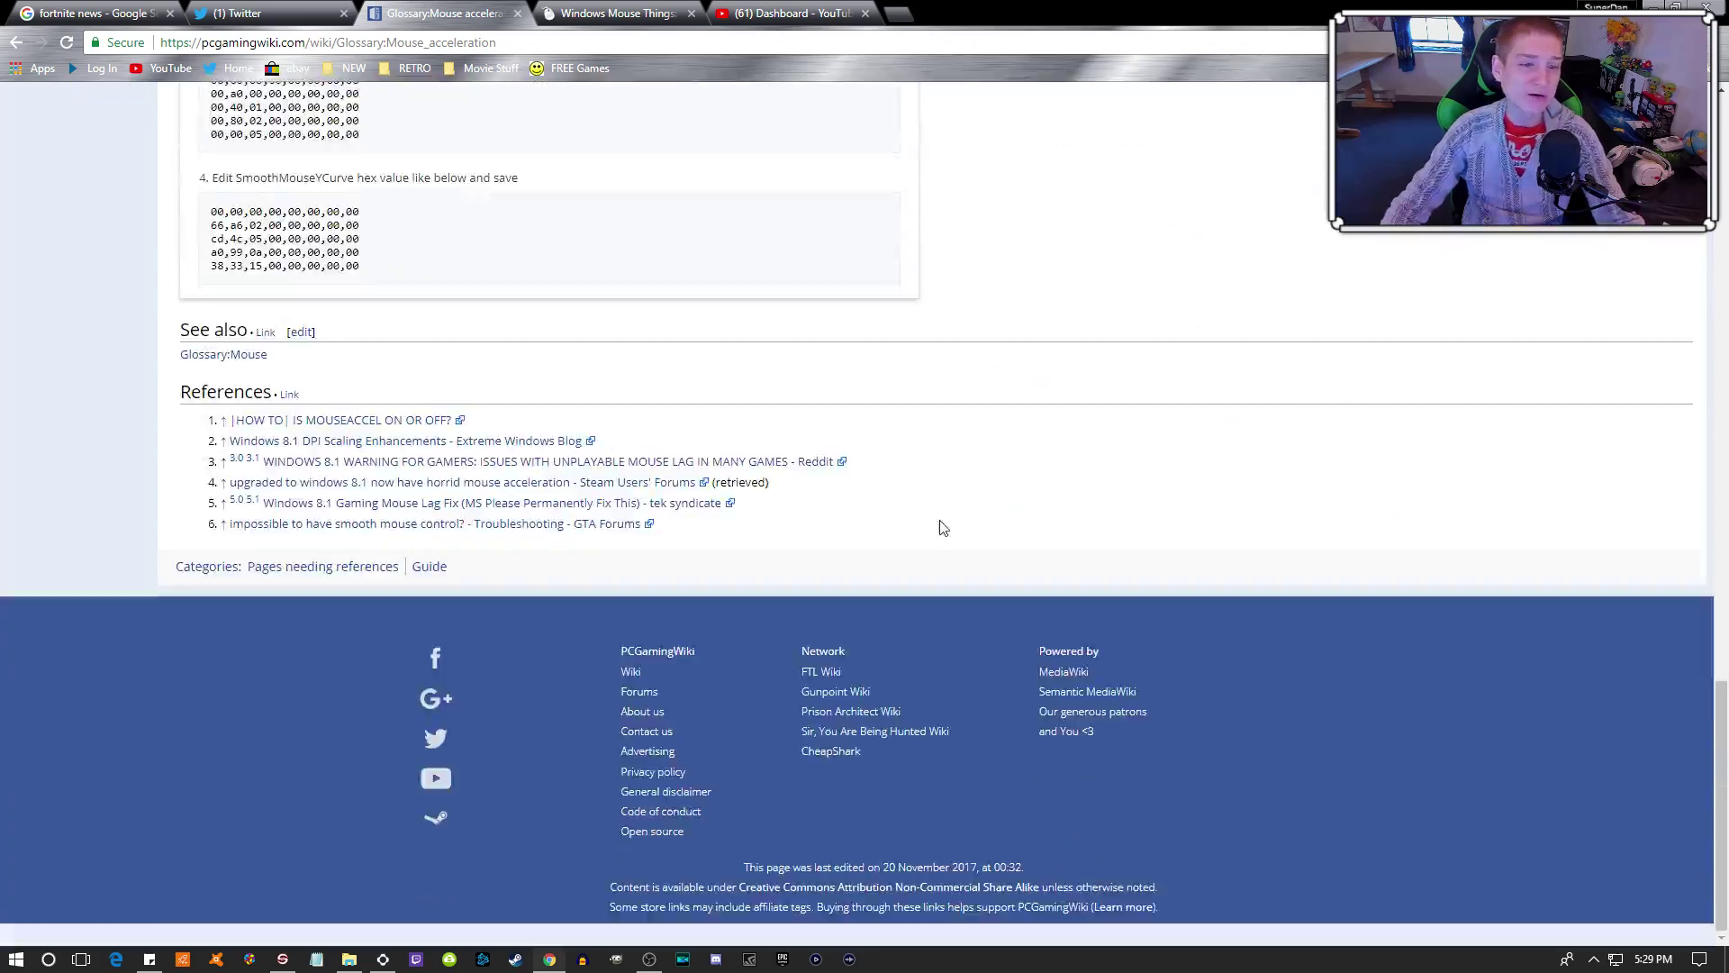
{"action": "scroll", "coordinate": [933, 522], "scroll_direction": "up", "scroll_amount": 12}
{"action": "scroll", "coordinate": [932, 486], "scroll_direction": "up", "scroll_amount": 13}
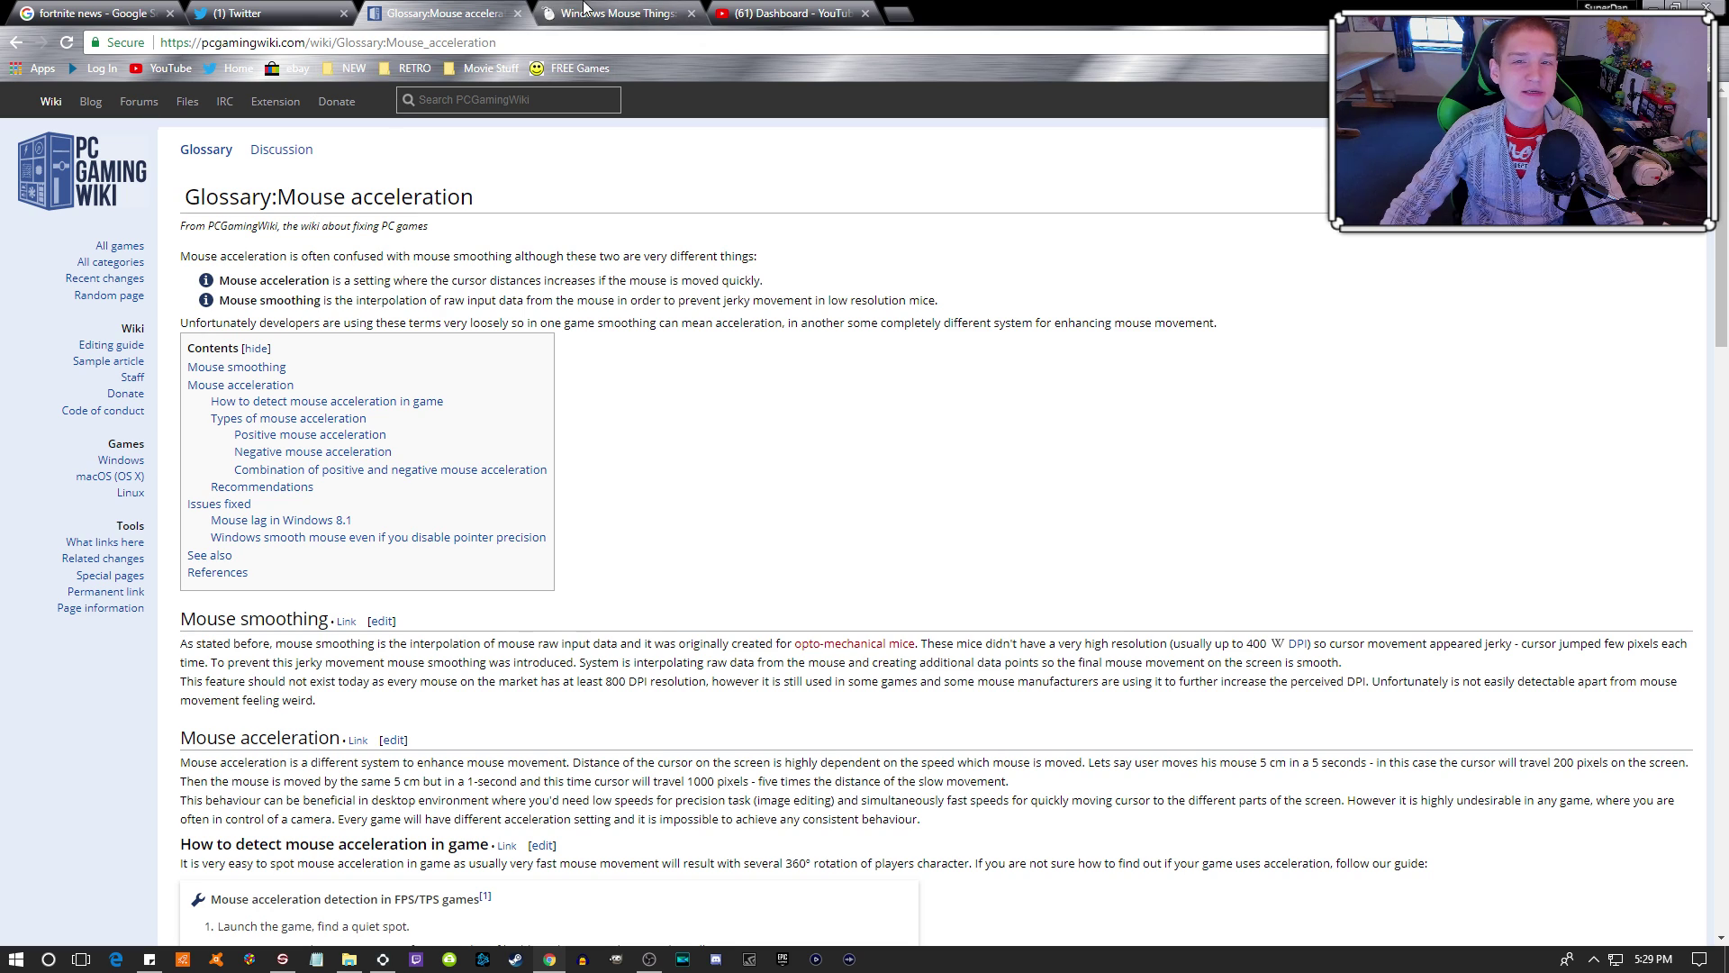
- Read the Windows Mouse Things MarkC fix blog post, then minimize all windows to show the desktop
{"action": "left_click", "coordinate": [551, 12]}
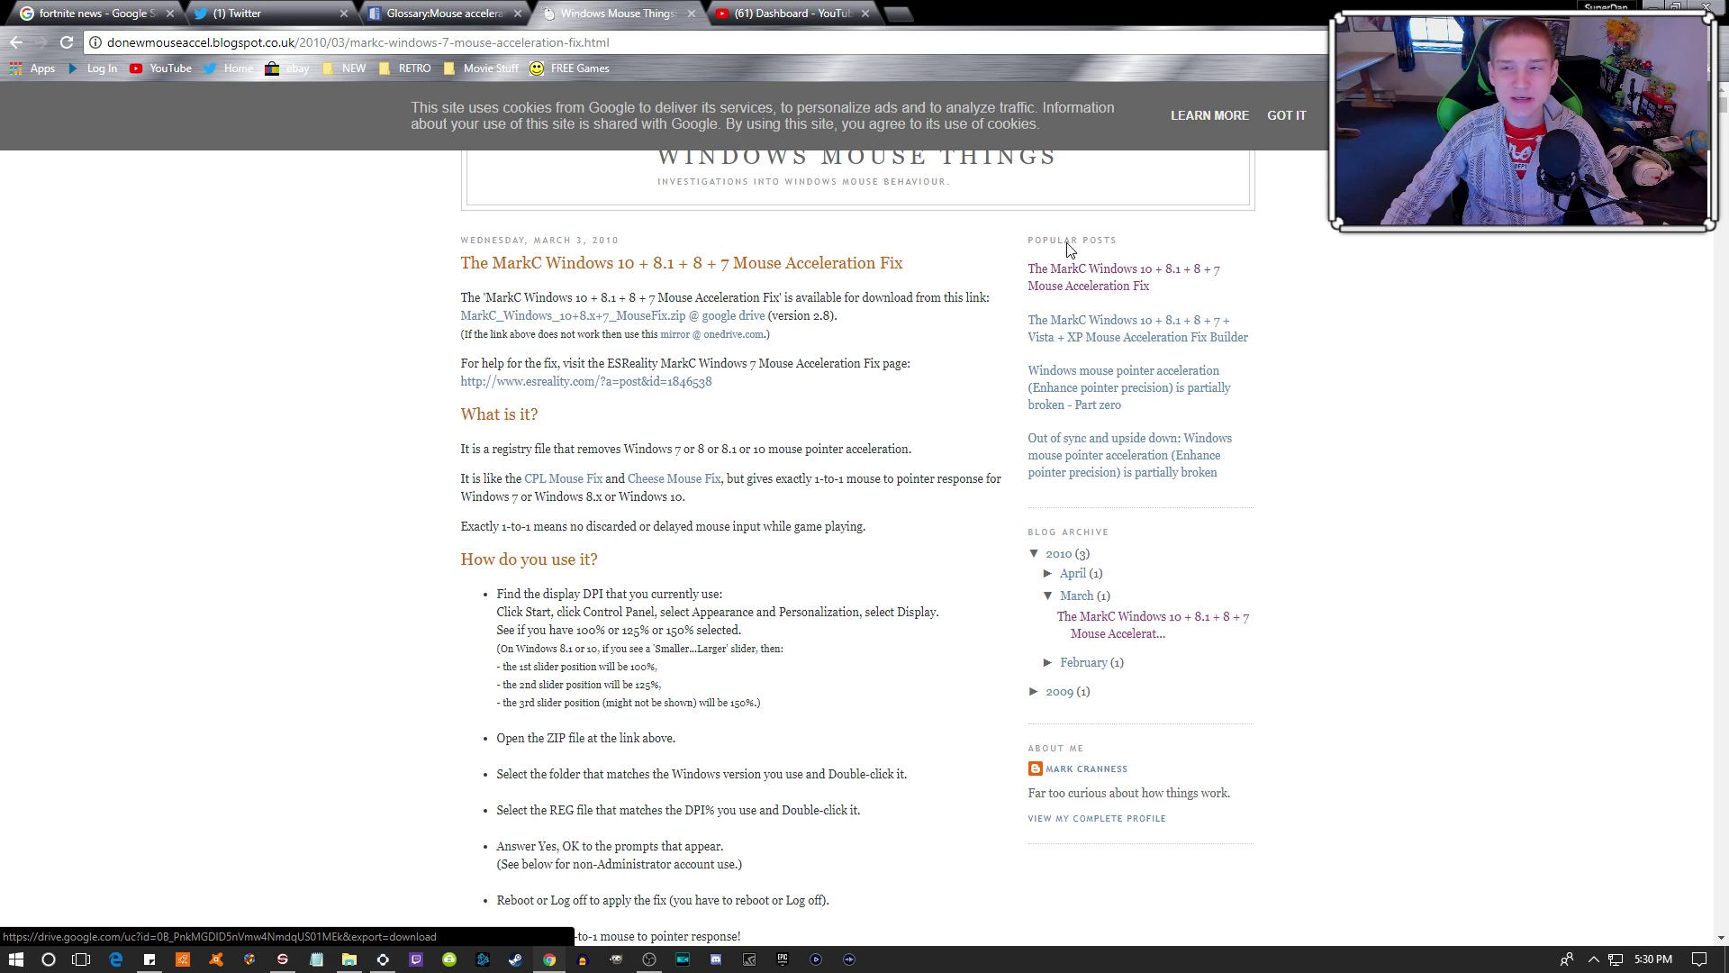
{"action": "key", "text": "super+d"}
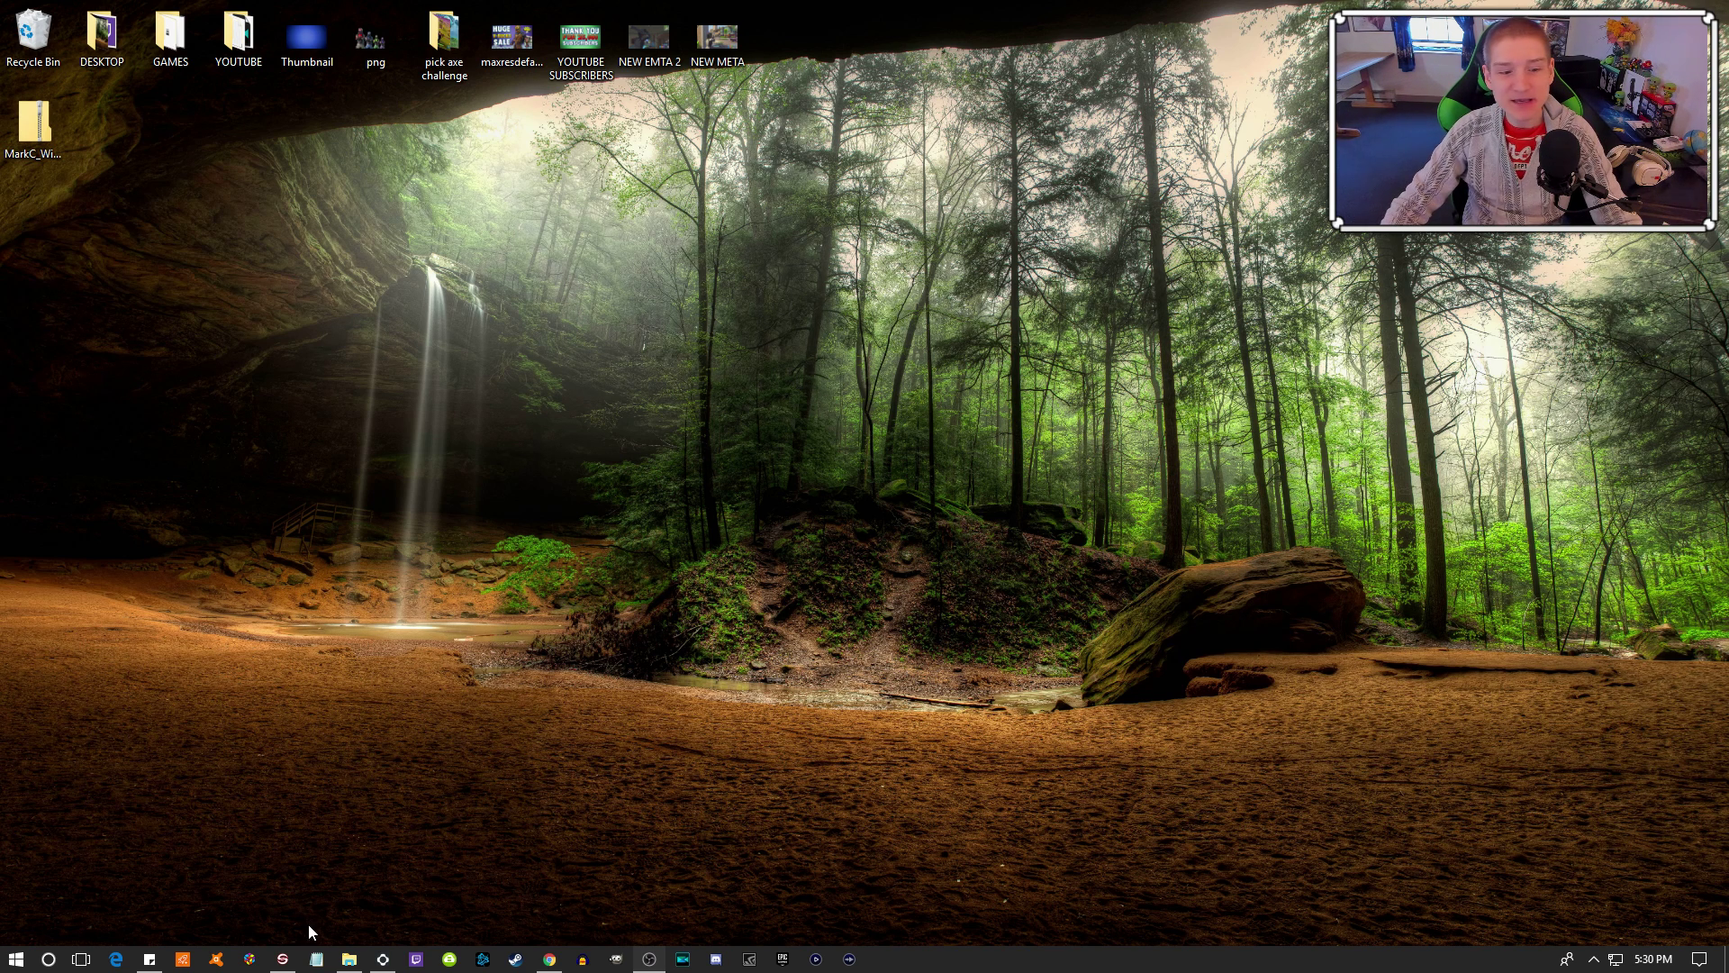
- Open the UtechSmart software window on its General tab with acceleration and polling rate settings
{"action": "left_click", "coordinate": [282, 958]}
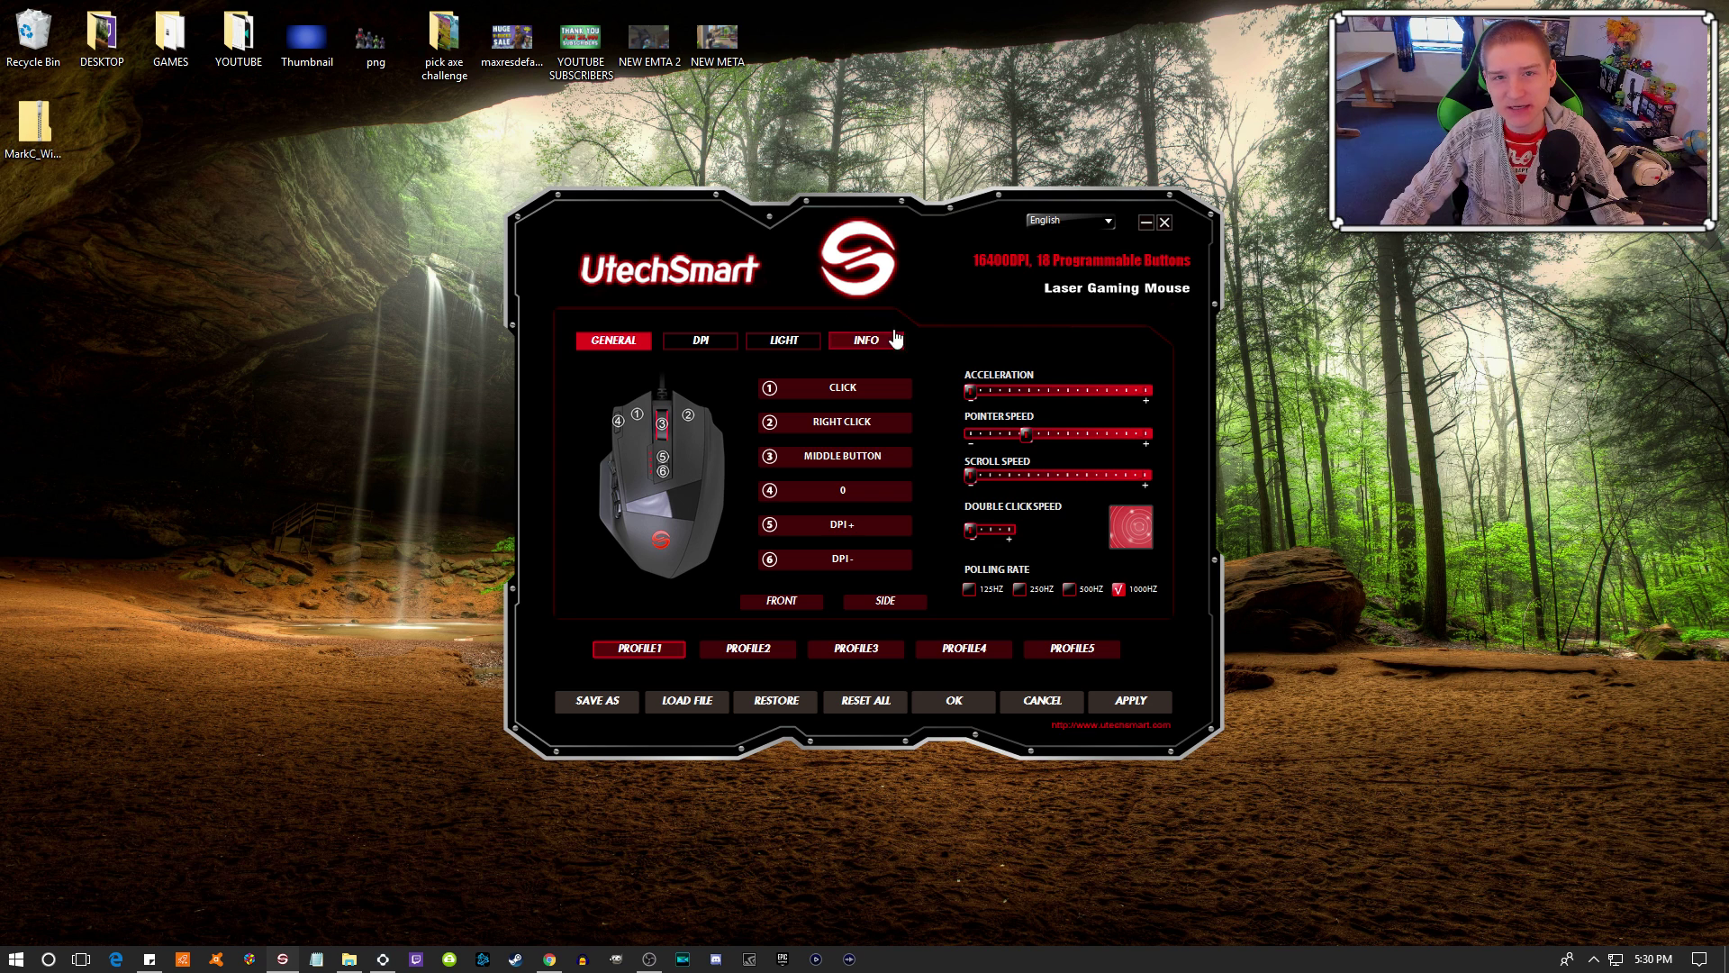
- Extract the MarkC zip into a MarkC_Windows_10+8.x+7_MouseFix desktop folder and delete the zip
{"action": "left_click", "coordinate": [1144, 223]}
{"action": "right_click", "coordinate": [34, 124]}
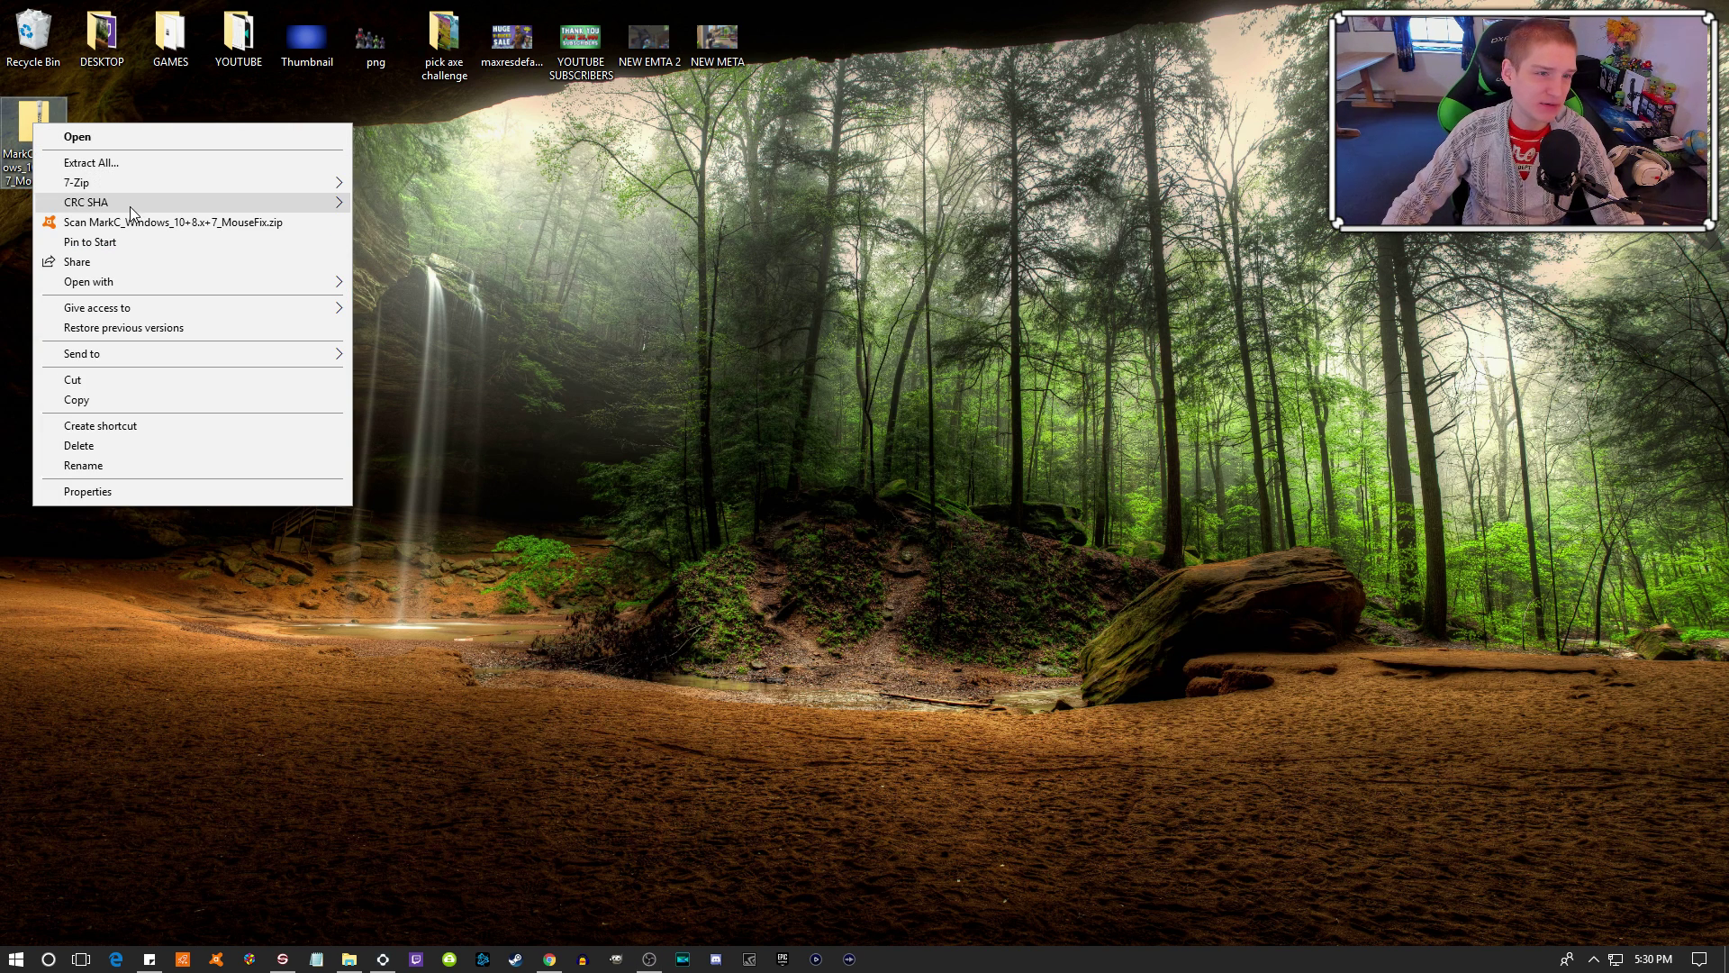
{"action": "mouse_move", "coordinate": [164, 188]}
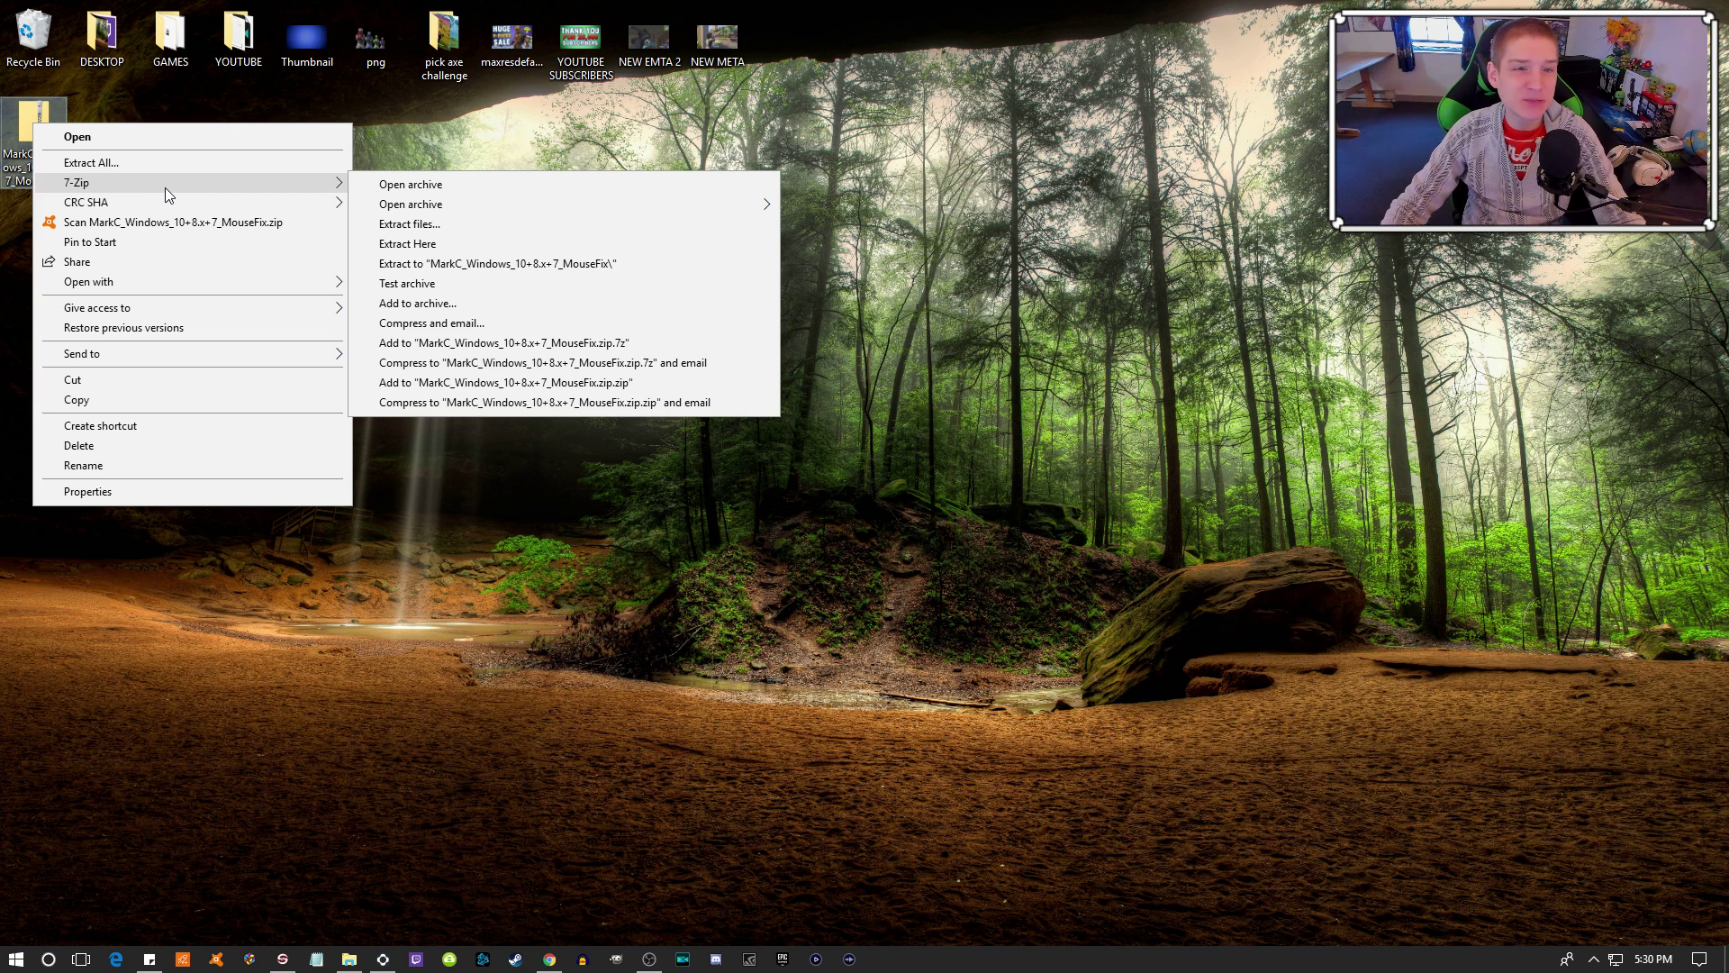
{"action": "left_click", "coordinate": [451, 264]}
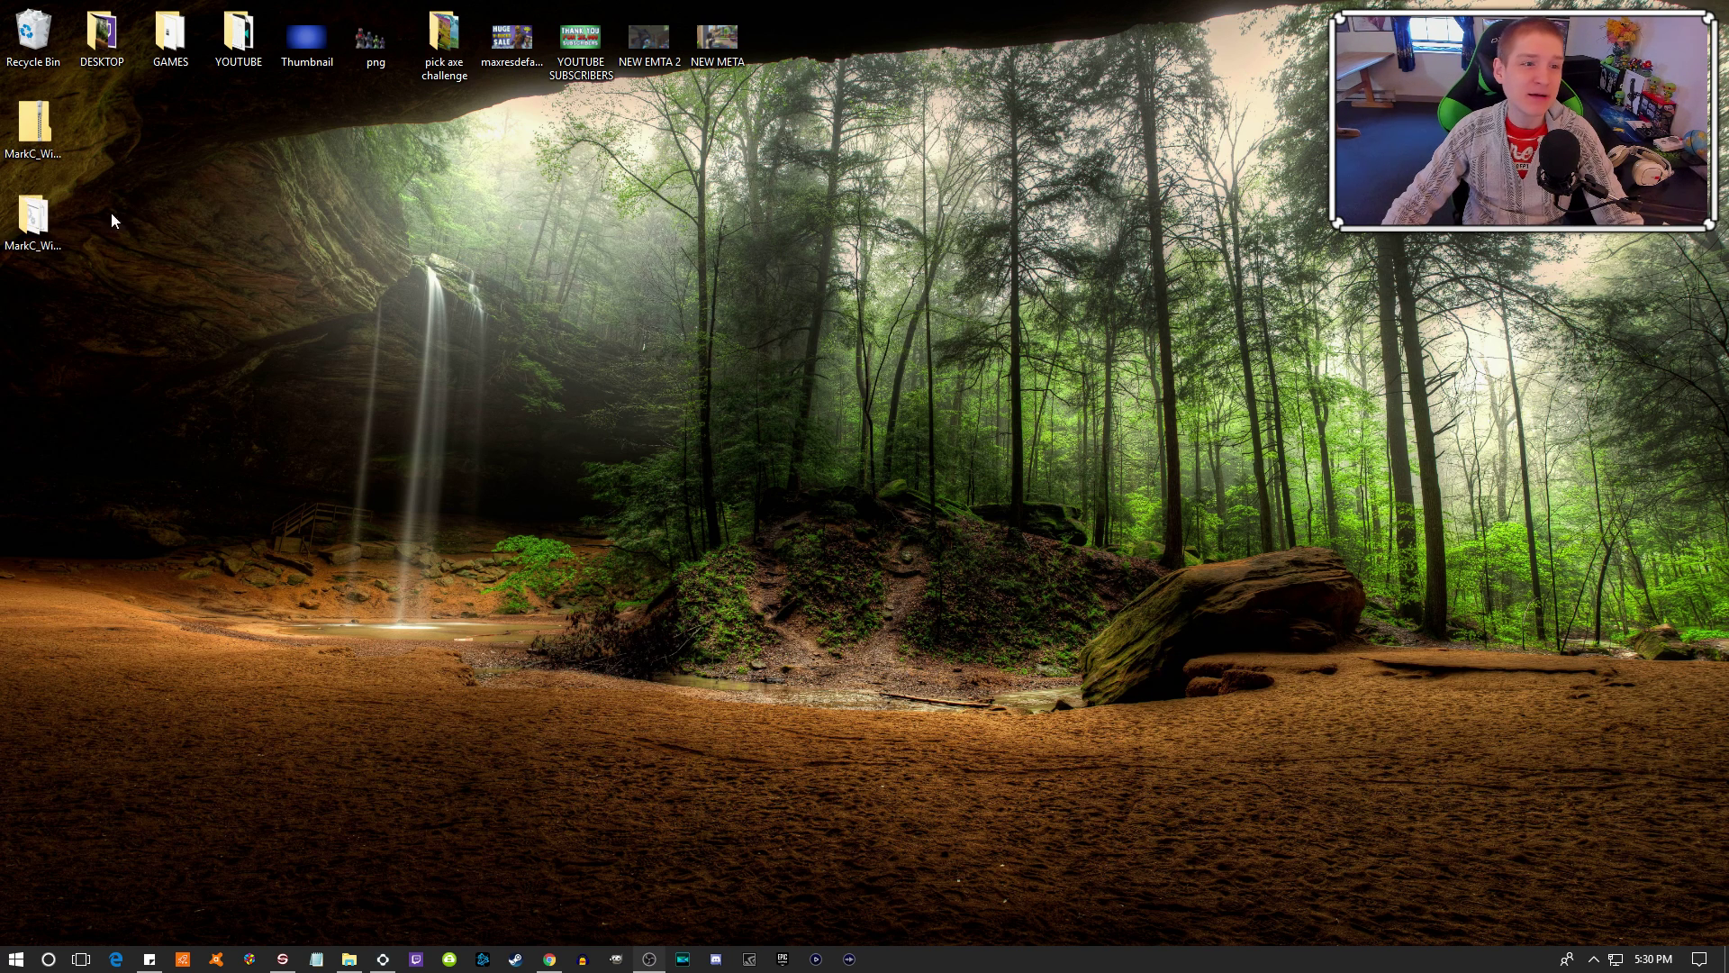
{"action": "left_click_drag", "start_coordinate": [33, 217], "coordinate": [398, 273]}
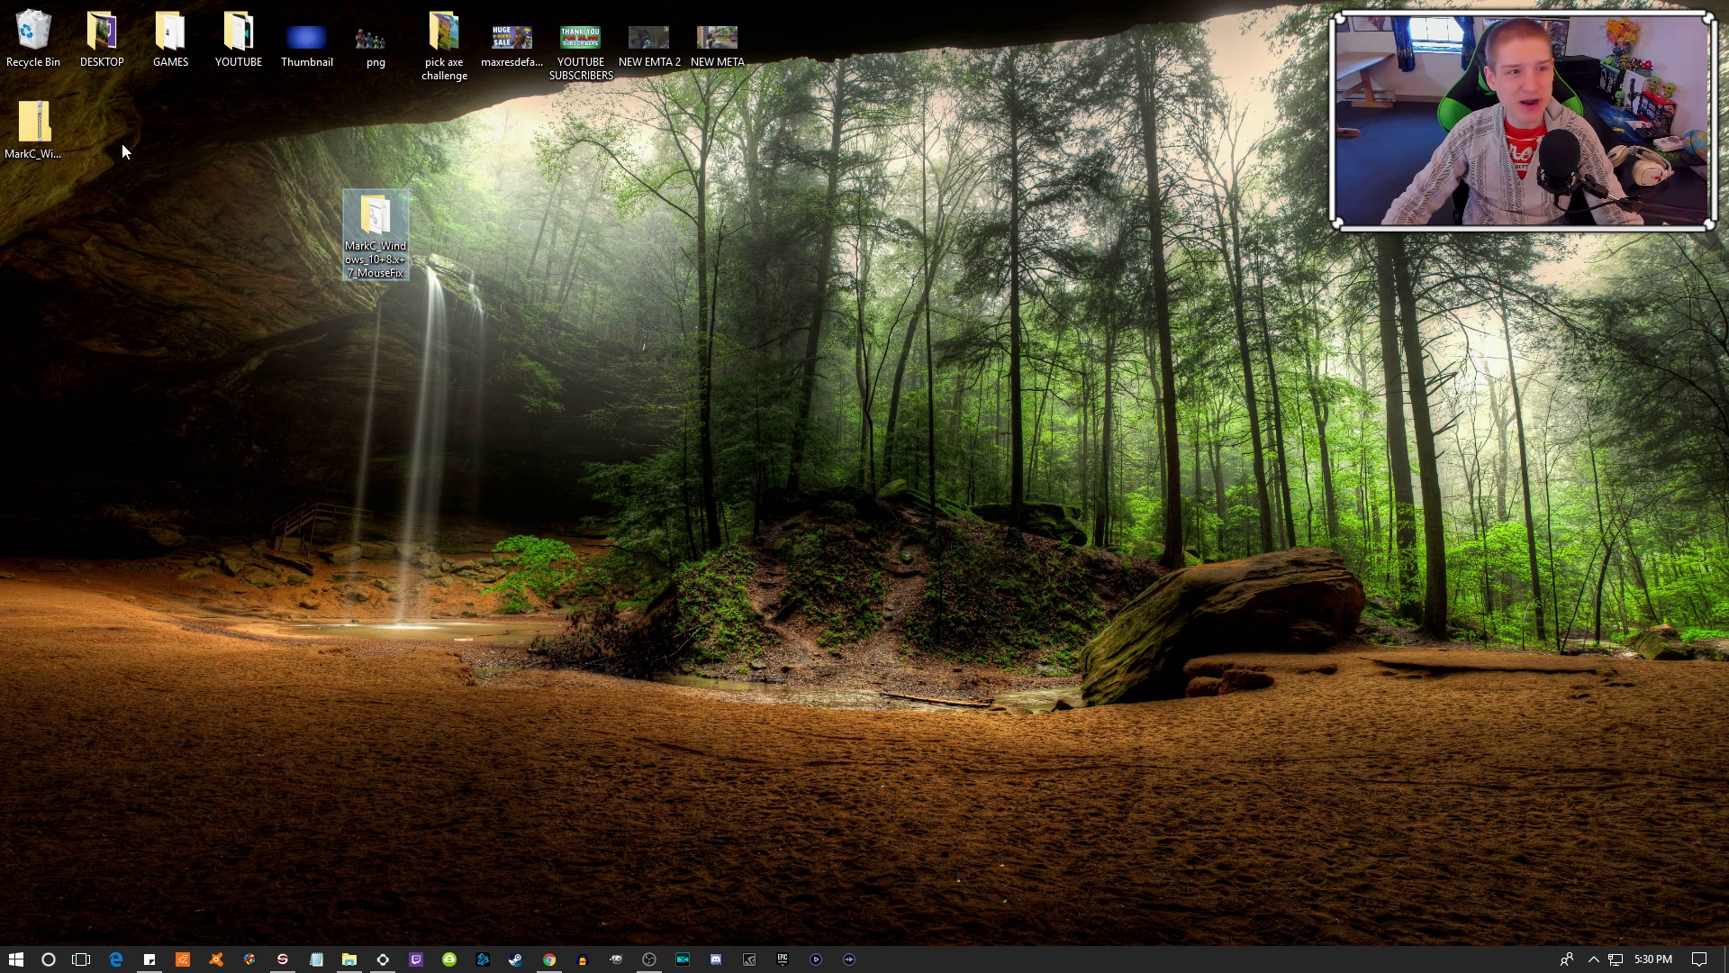
{"action": "right_click", "coordinate": [28, 120]}
{"action": "left_click", "coordinate": [54, 443]}
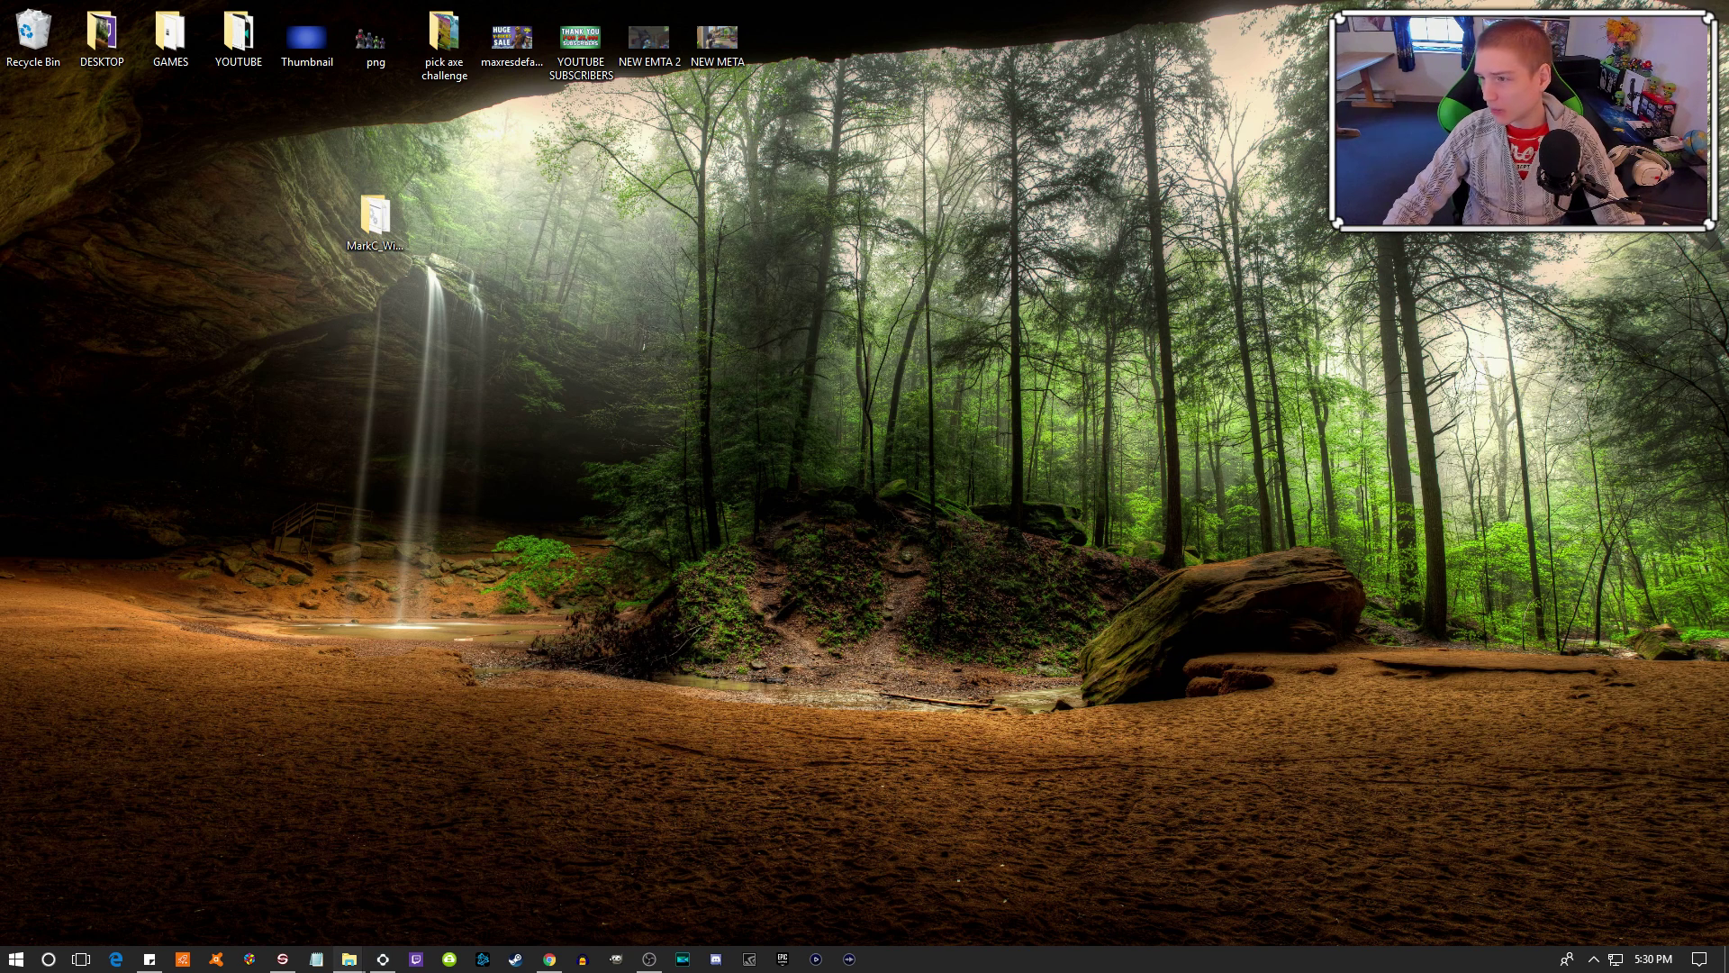
- Open the extracted folder's Windows 10+8+8.1 Fixes subfolder, then bring up the desktop context menu
{"action": "left_click", "coordinate": [348, 958]}
{"action": "left_click_drag", "start_coordinate": [733, 289], "coordinate": [725, 216]}
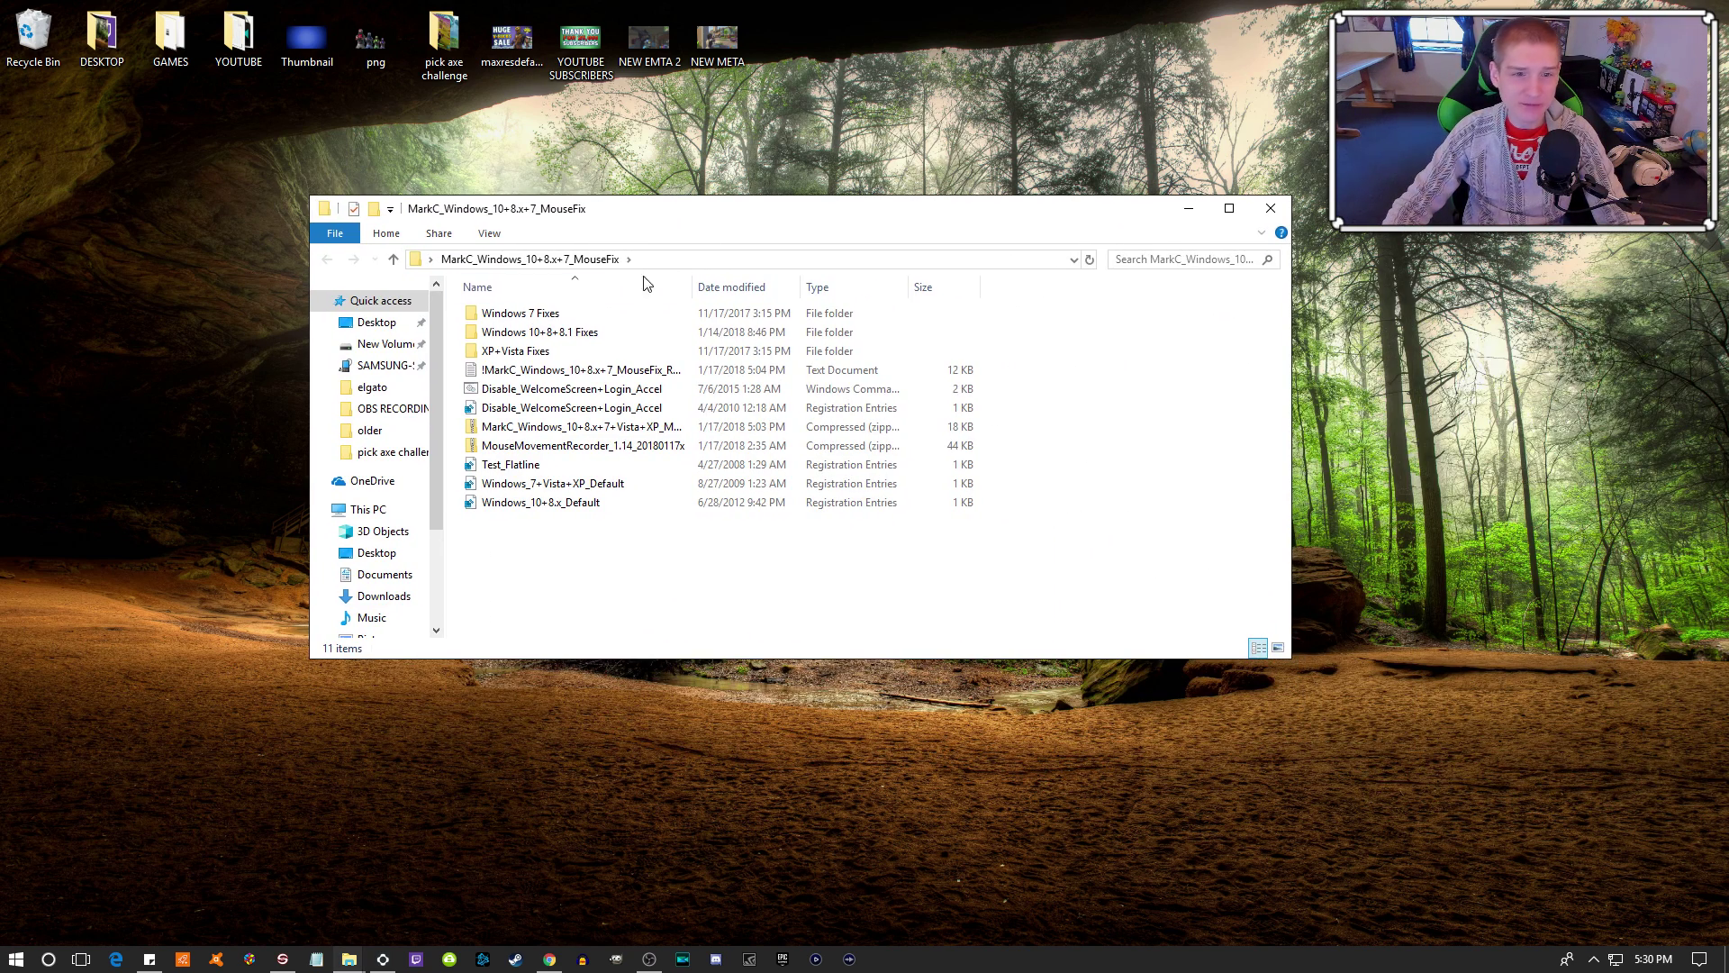
{"action": "double_click", "coordinate": [605, 333]}
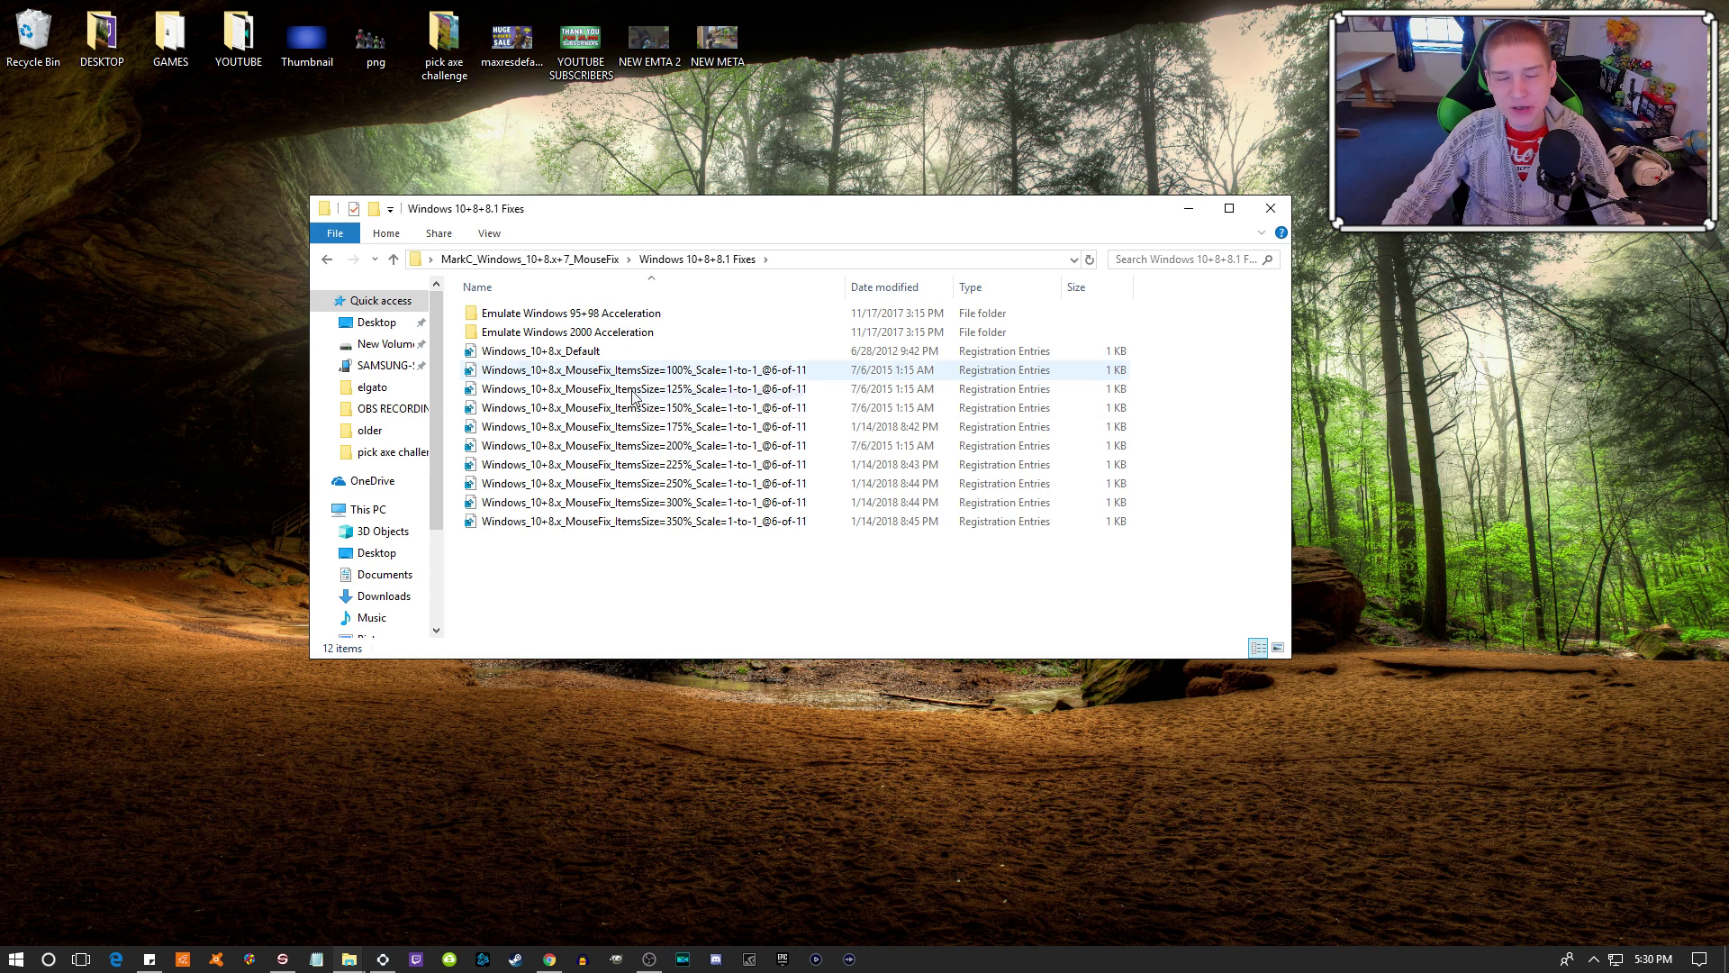
{"action": "right_click", "coordinate": [153, 329]}
- Open Display settings to check the available scaling percentages, then close Settings
{"action": "left_click", "coordinate": [236, 526]}
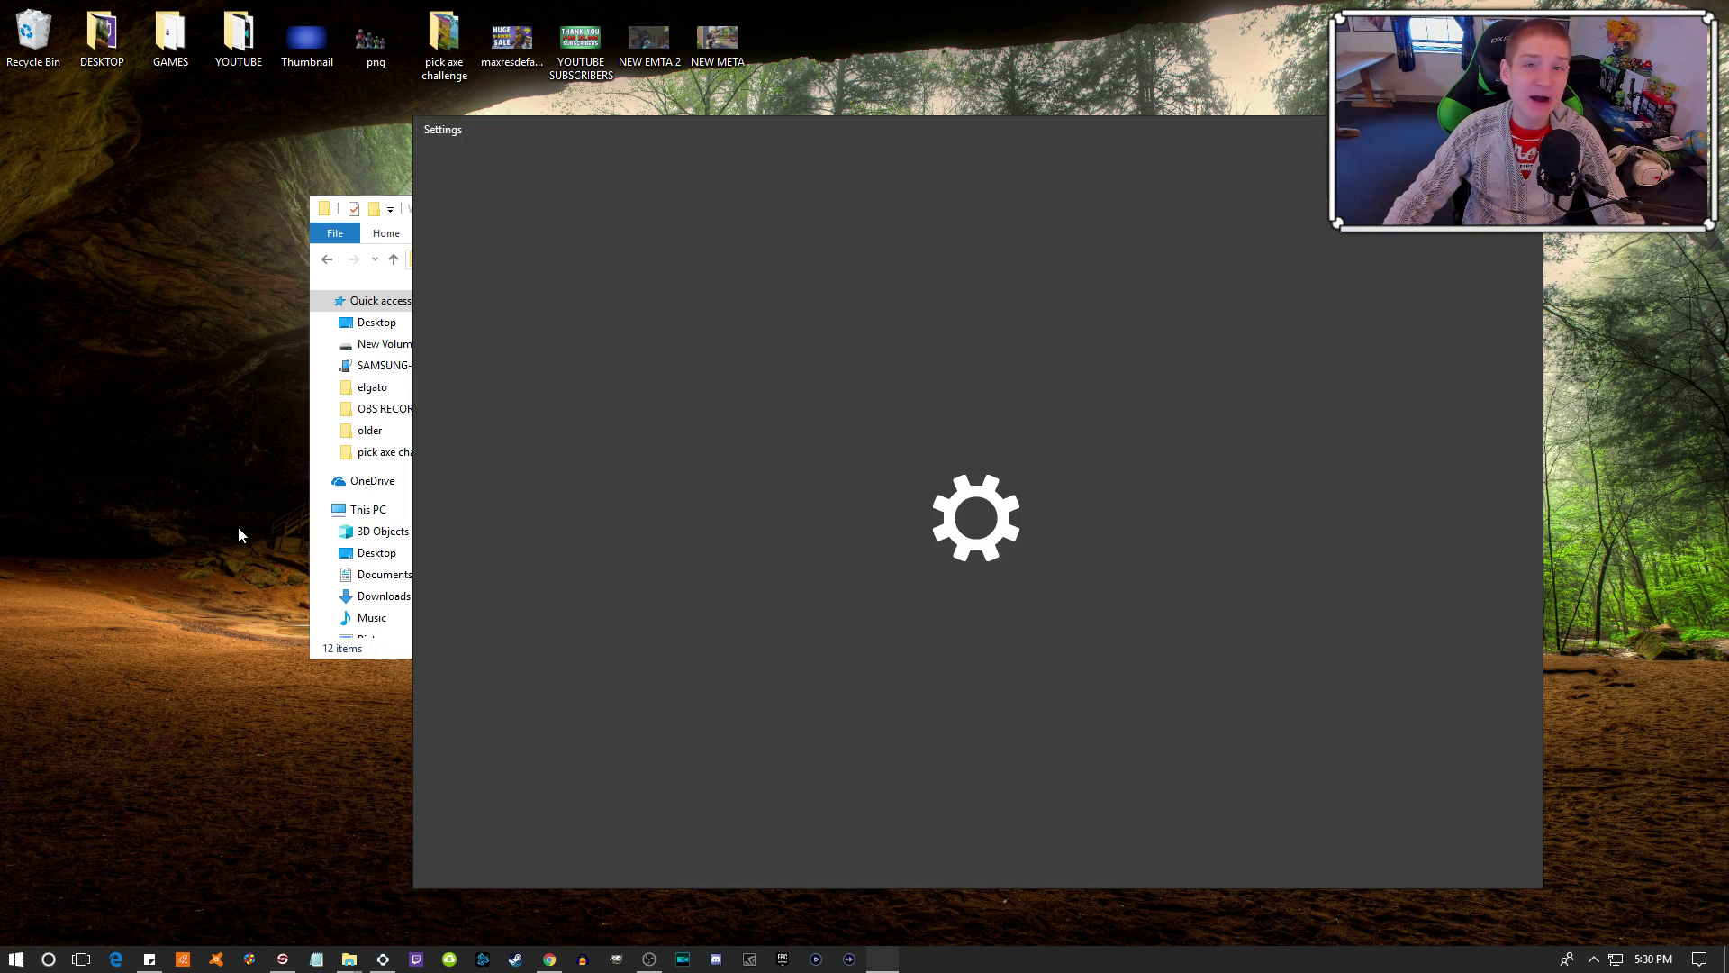
{"action": "scroll", "coordinate": [953, 495], "scroll_direction": "down", "scroll_amount": 3}
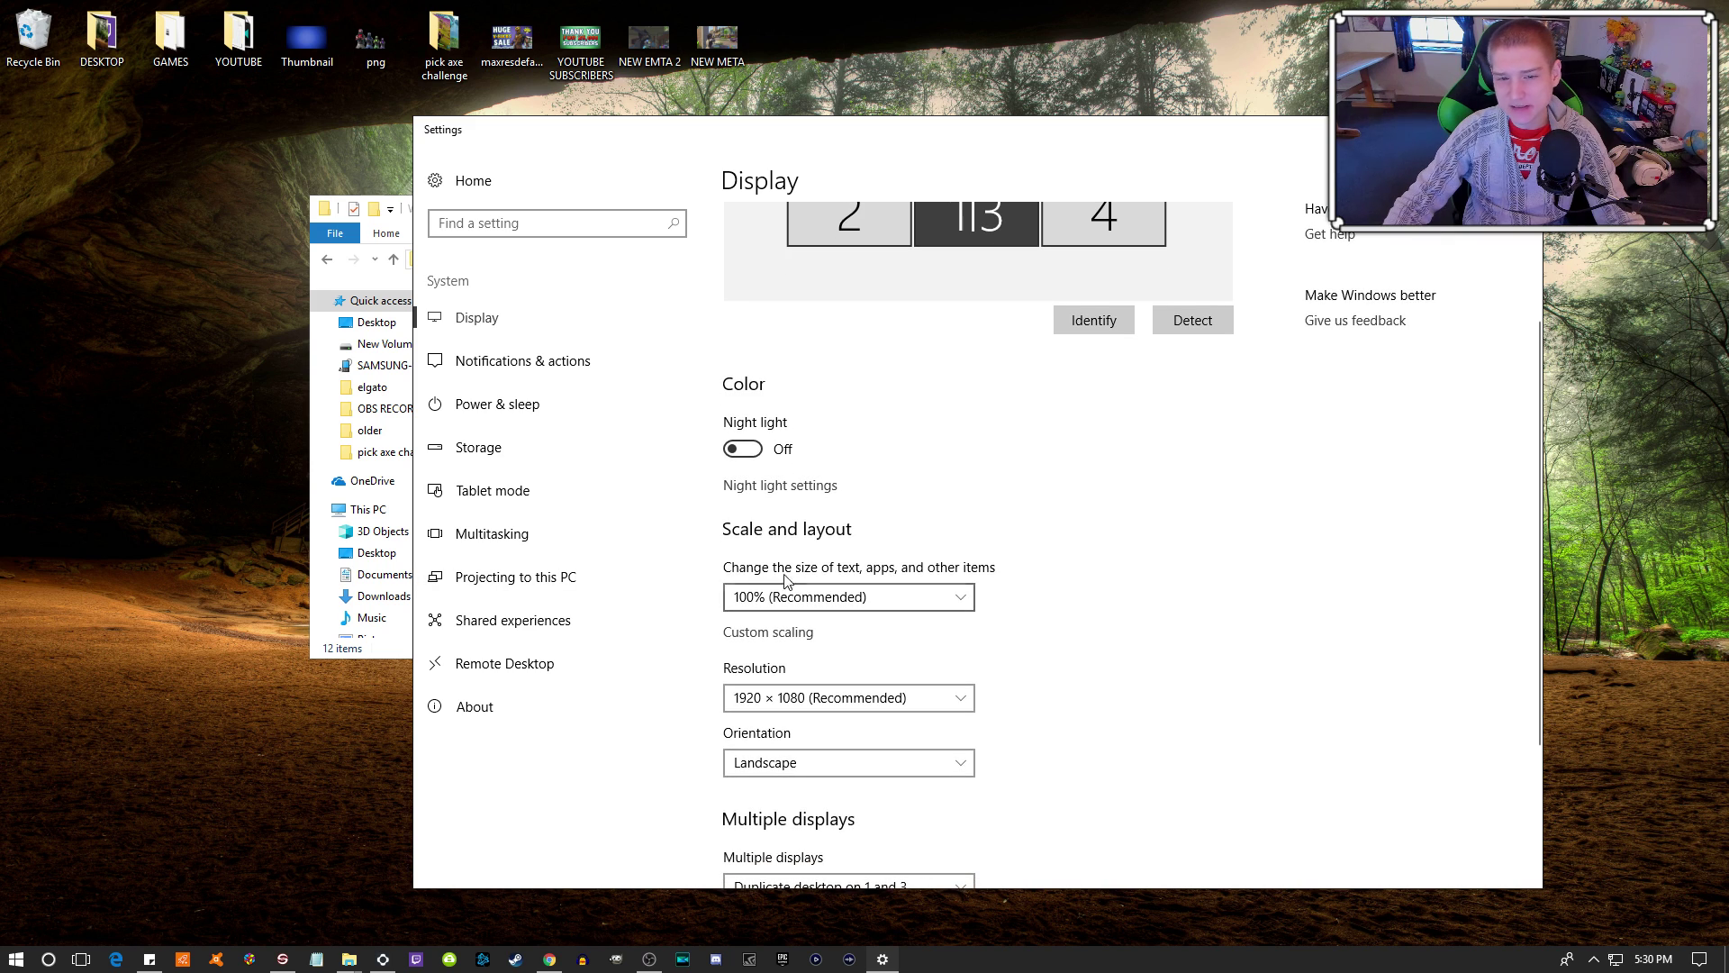
{"action": "left_click", "coordinate": [887, 594]}
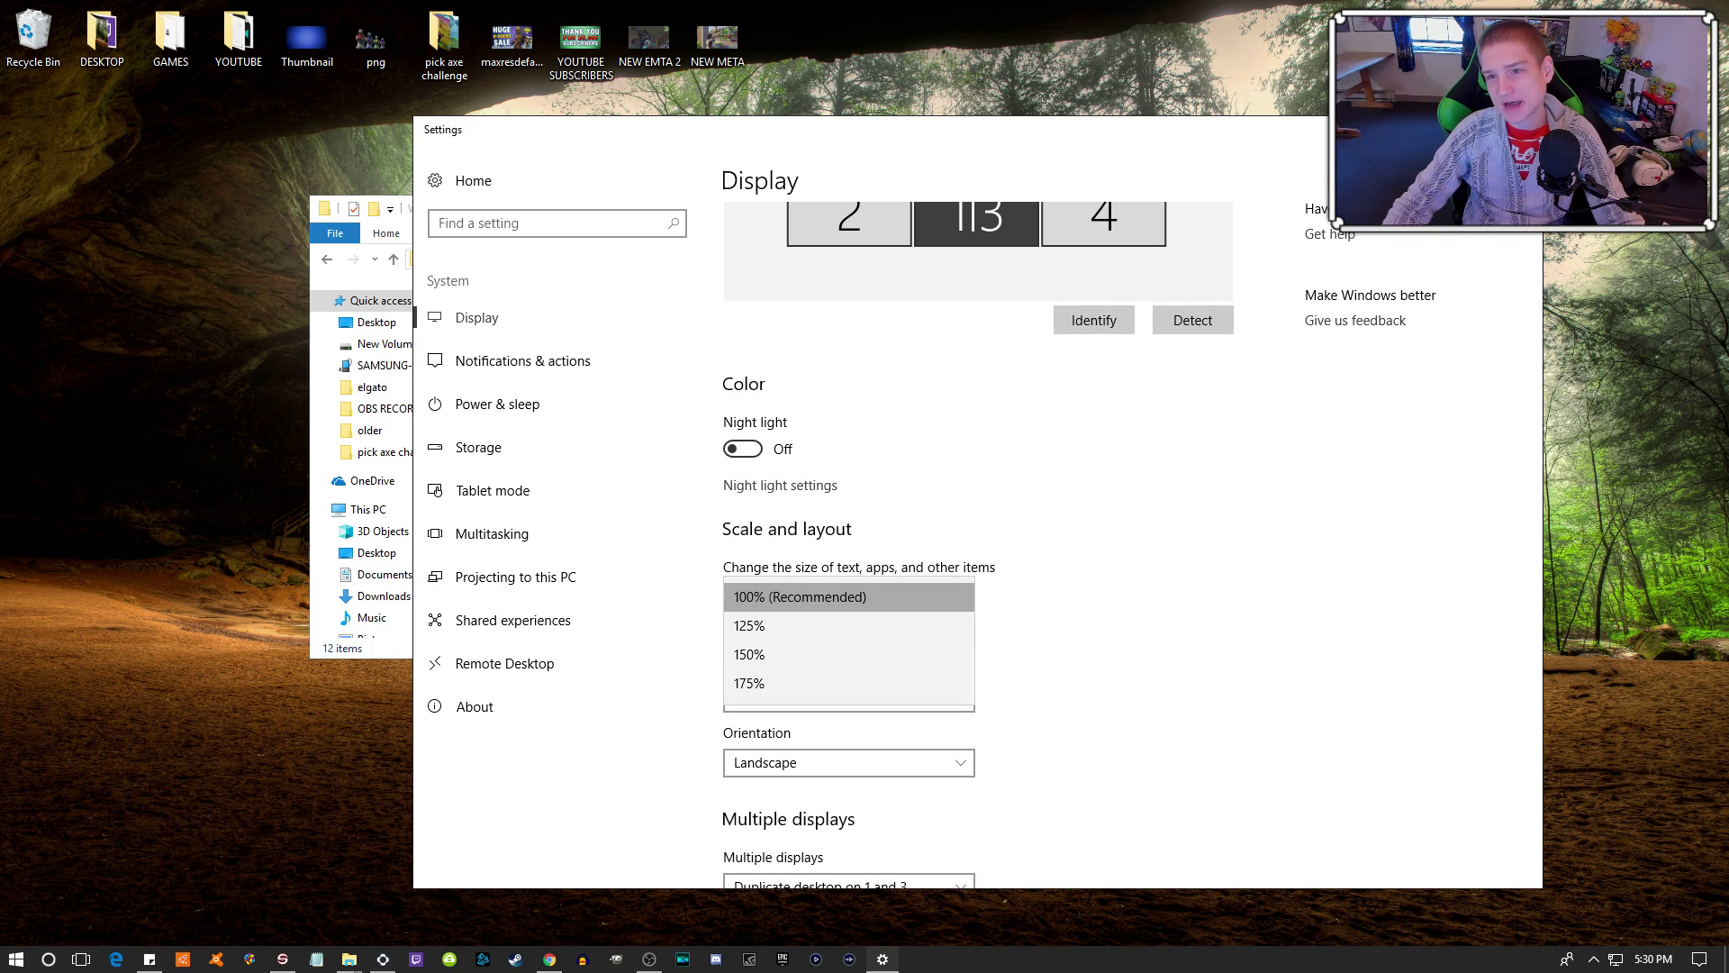
{"action": "left_click", "coordinate": [1522, 129]}
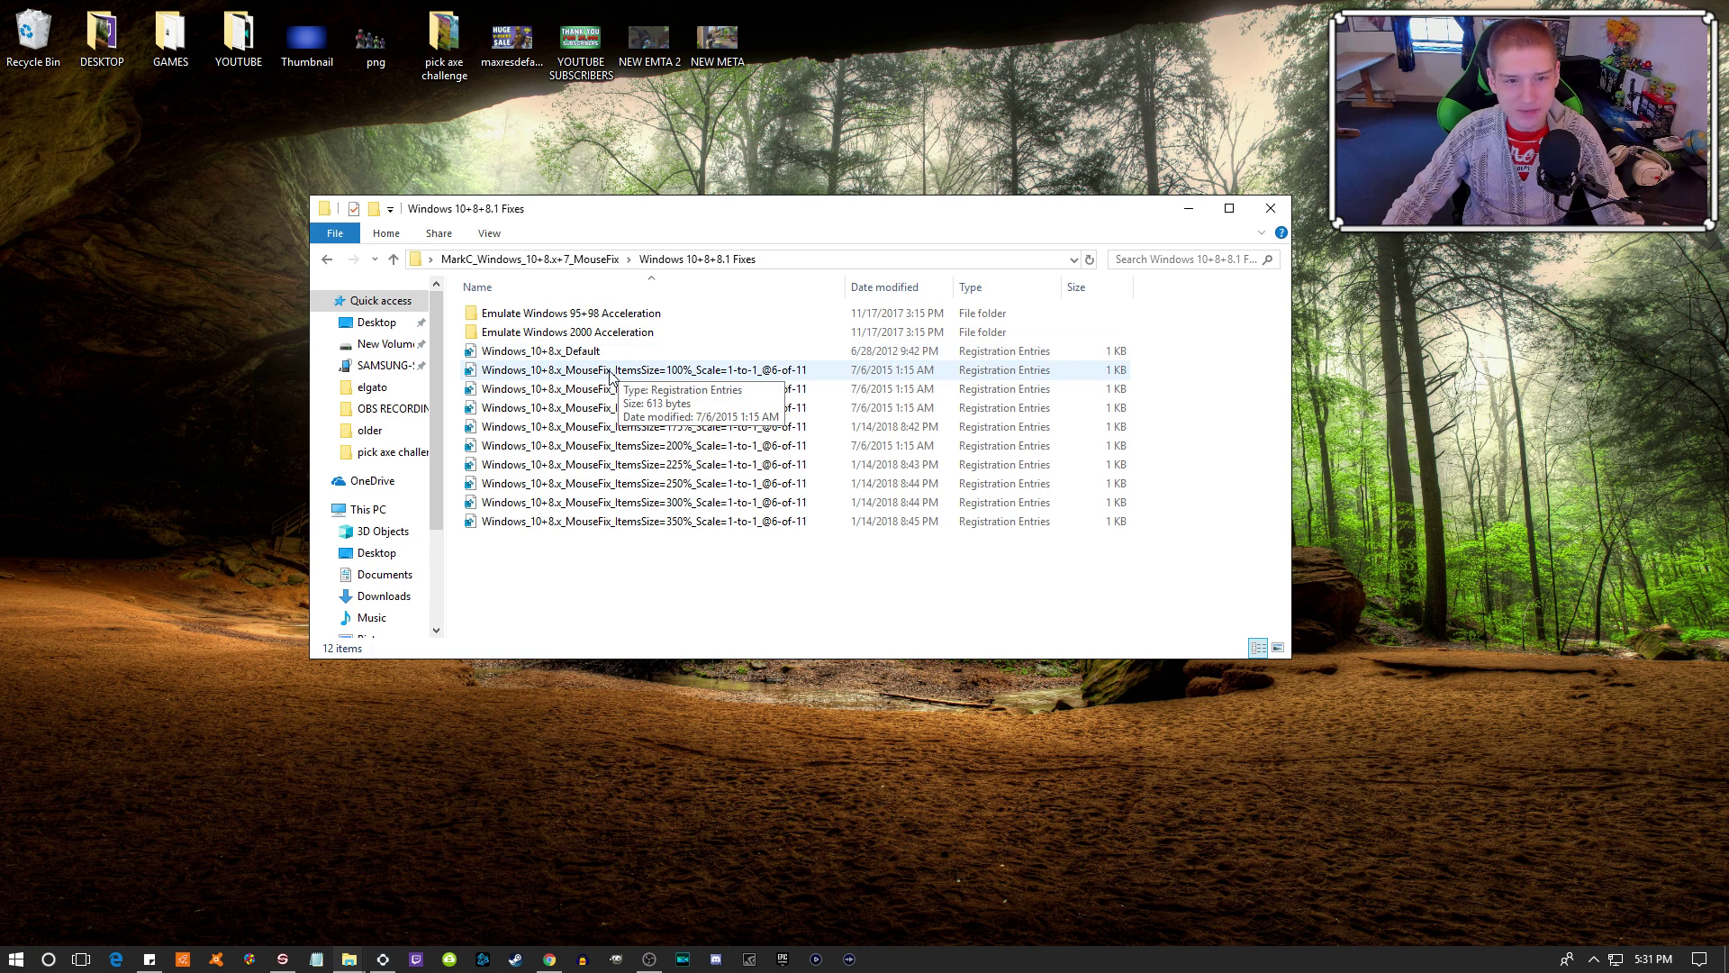
- Close the Explorer window, then select and delete the MarkC_Windows_10+8.x+7_MouseFix desktop folder
{"action": "left_click", "coordinate": [1270, 208]}
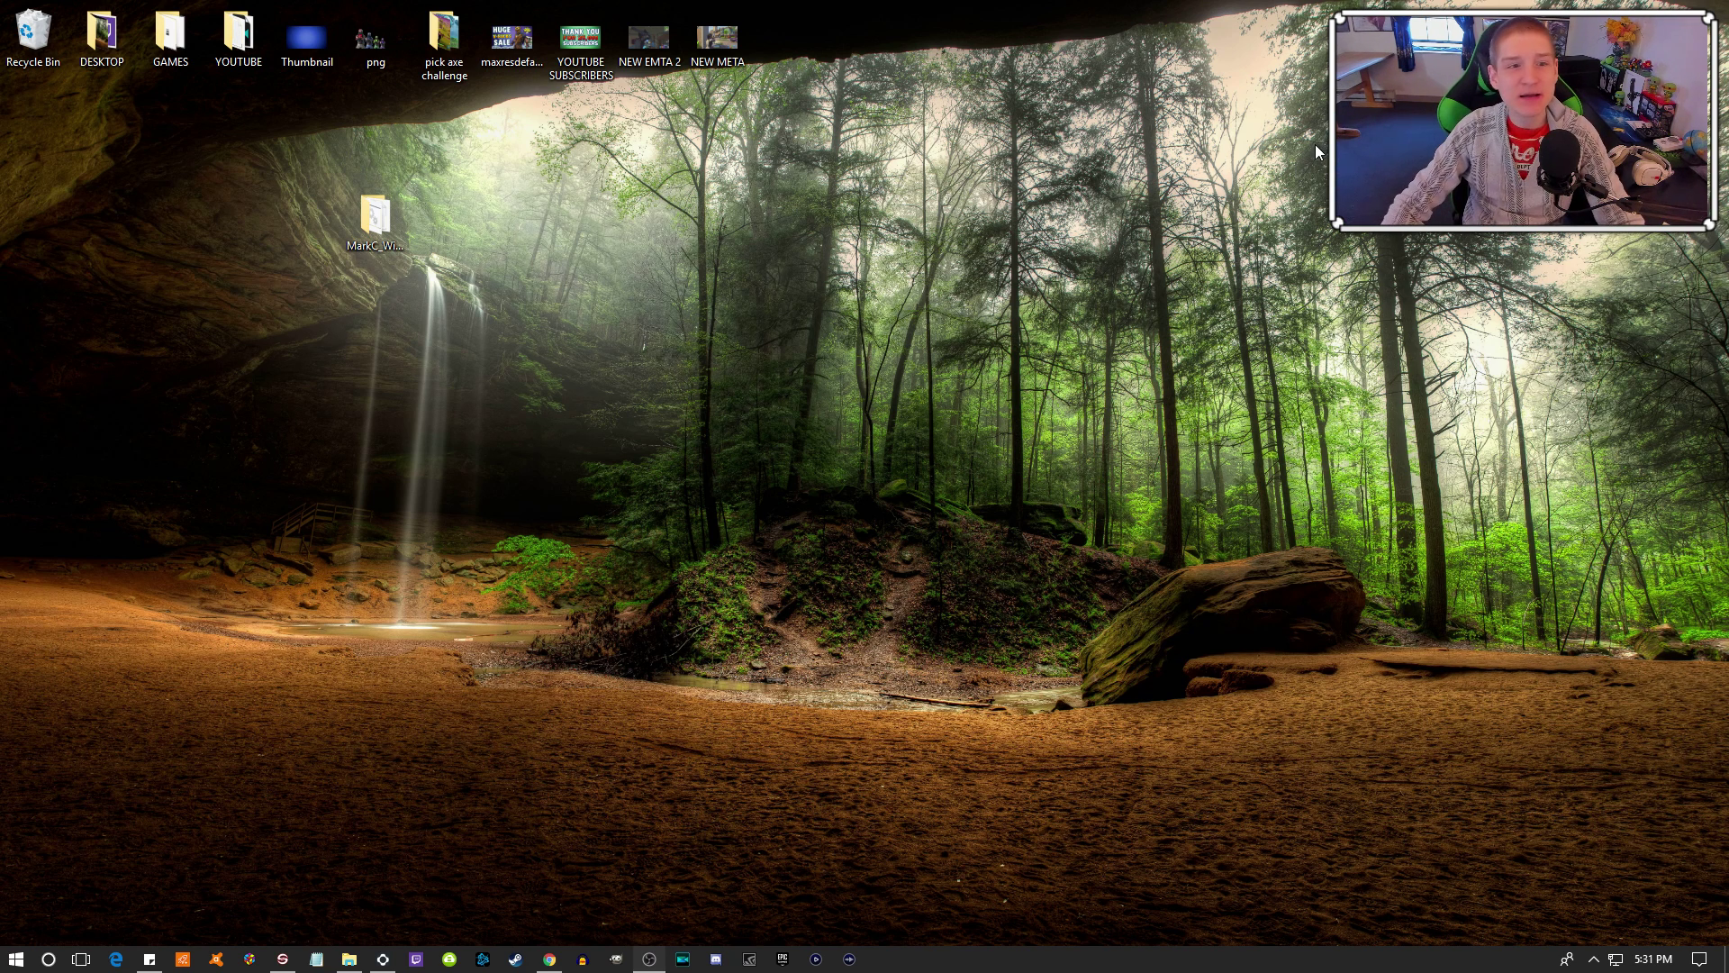
{"action": "left_click", "coordinate": [360, 213]}
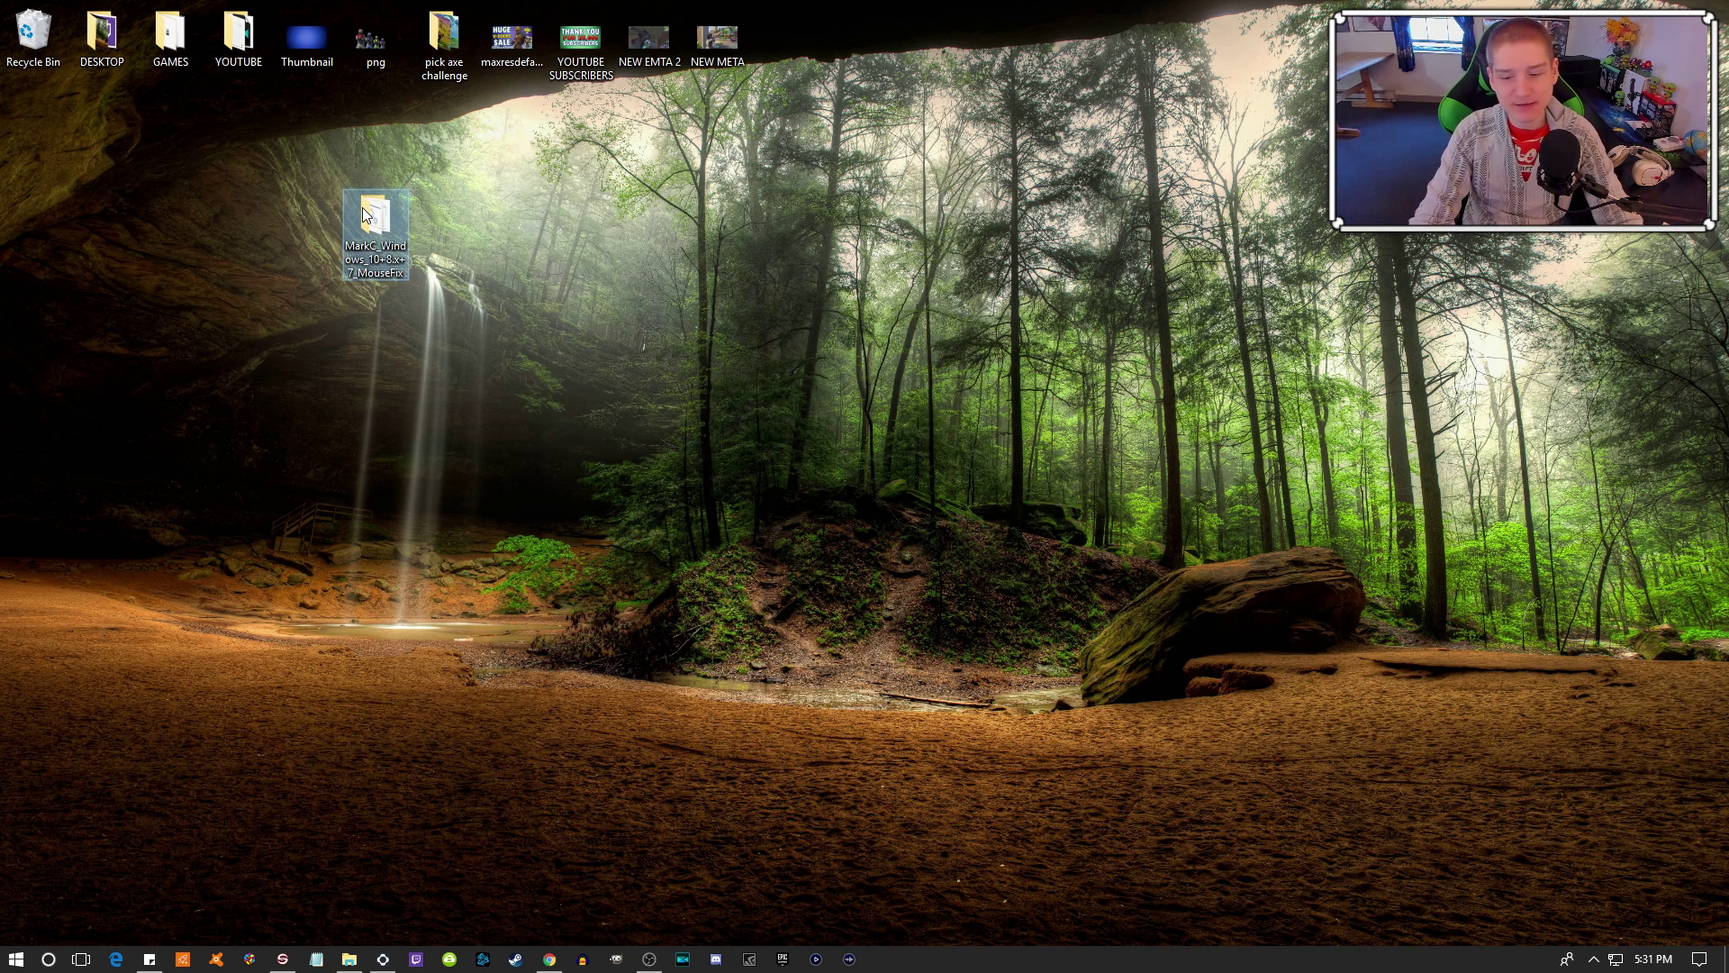
{"action": "key", "text": "Delete"}
{"action": "left_click", "coordinate": [362, 209]}
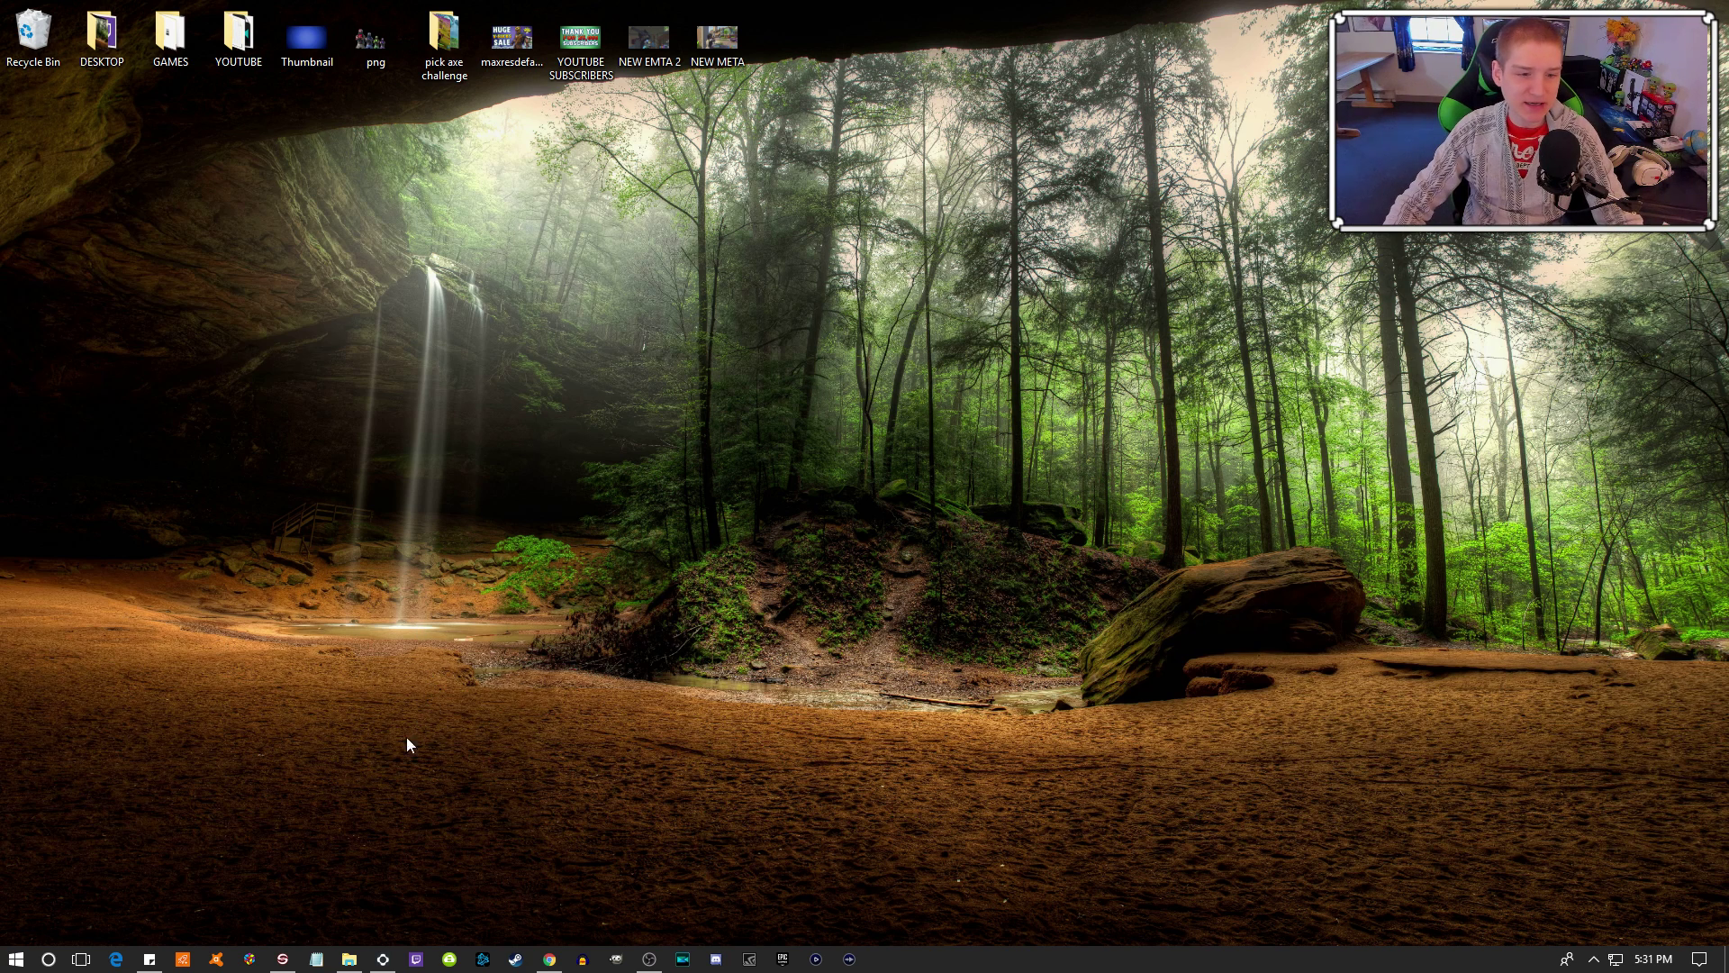
- Search 'mouse settings', open the Mouse page, and launch Additional mouse options for Mouse Properties
{"action": "left_click", "coordinate": [49, 958]}
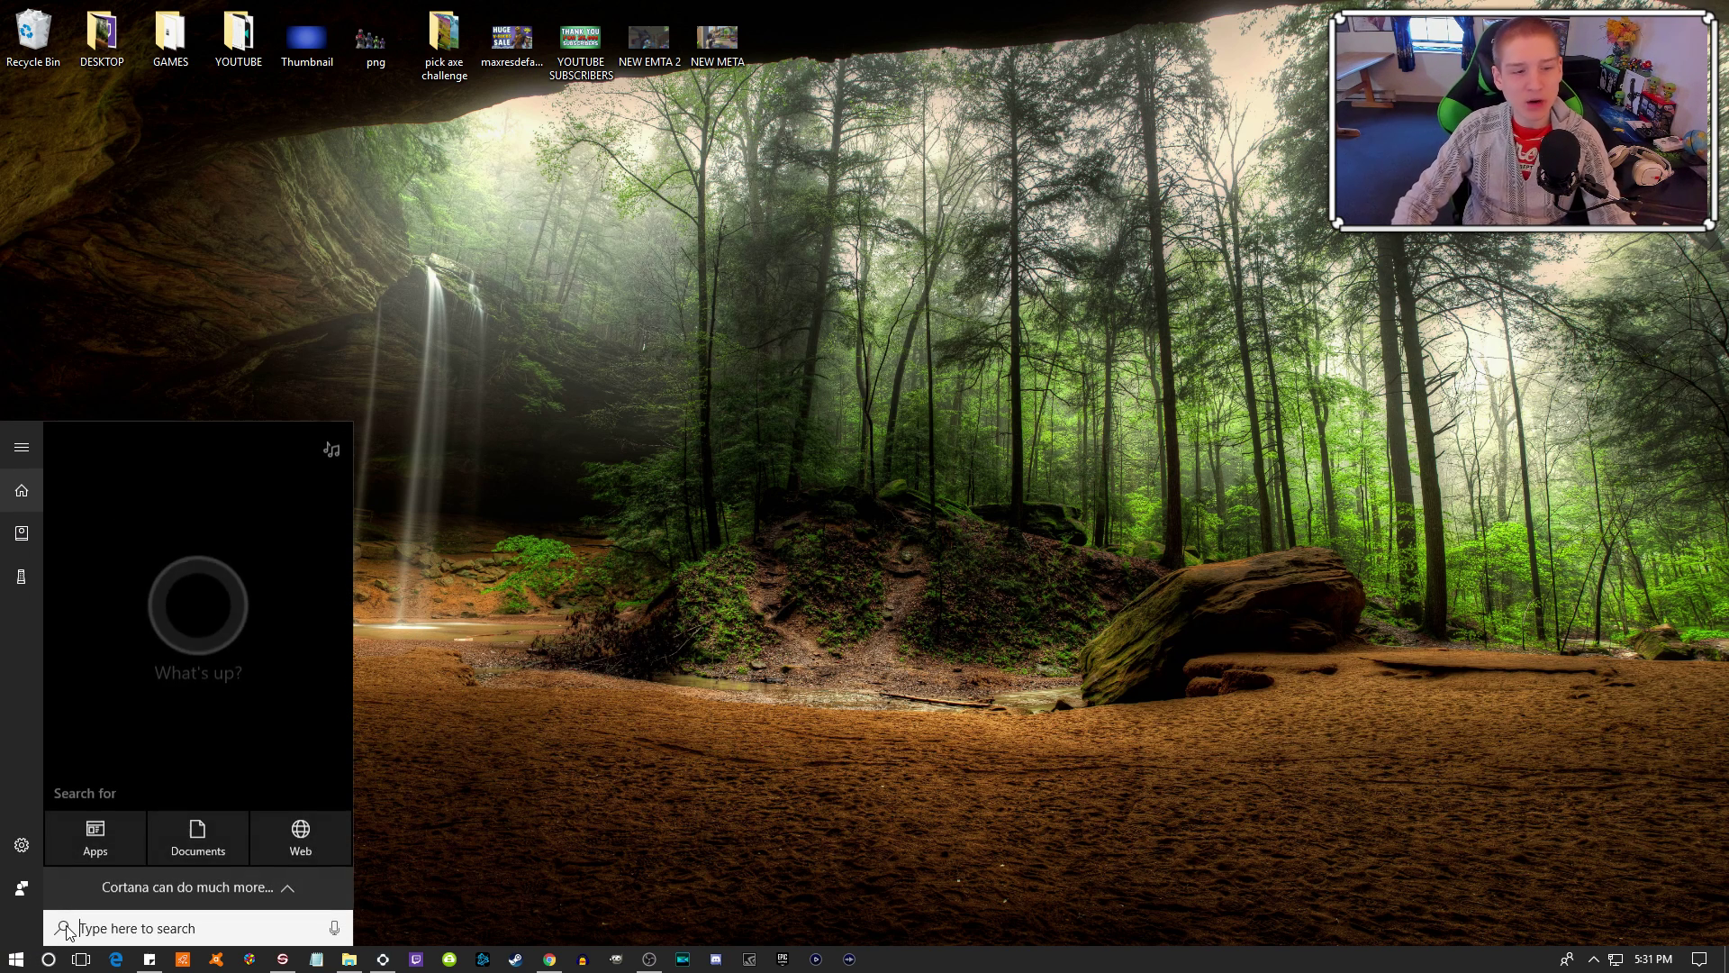
{"action": "type", "text": "mouse"}
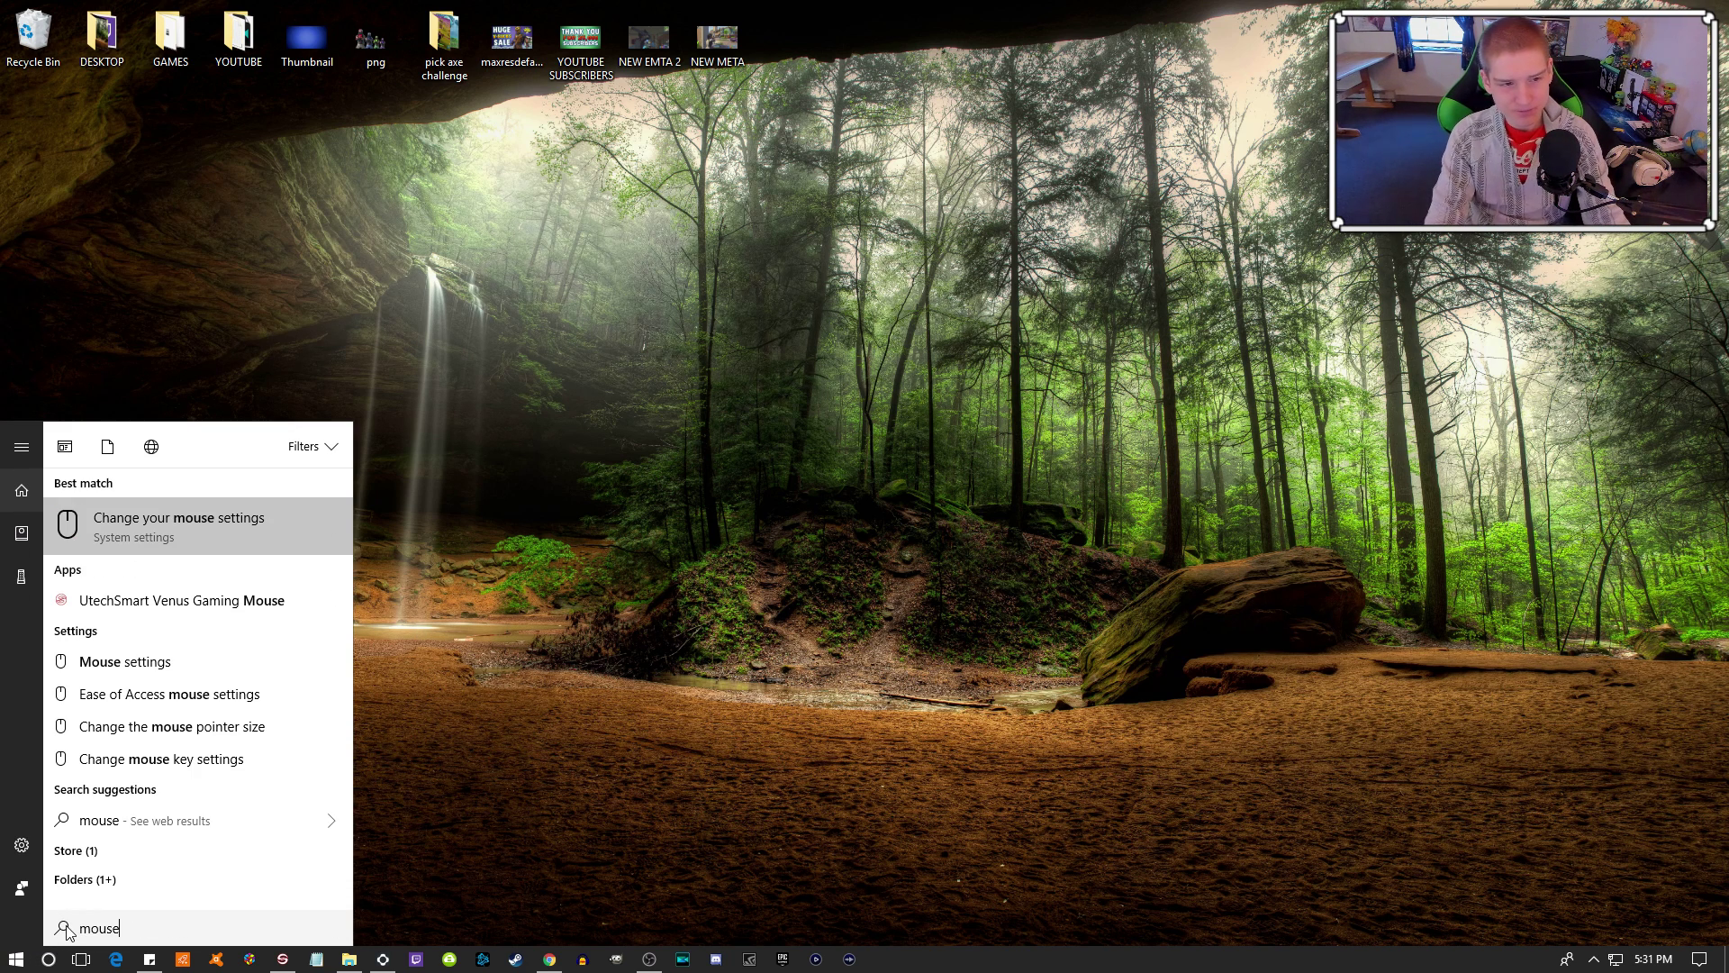
{"action": "type", "text": " settings"}
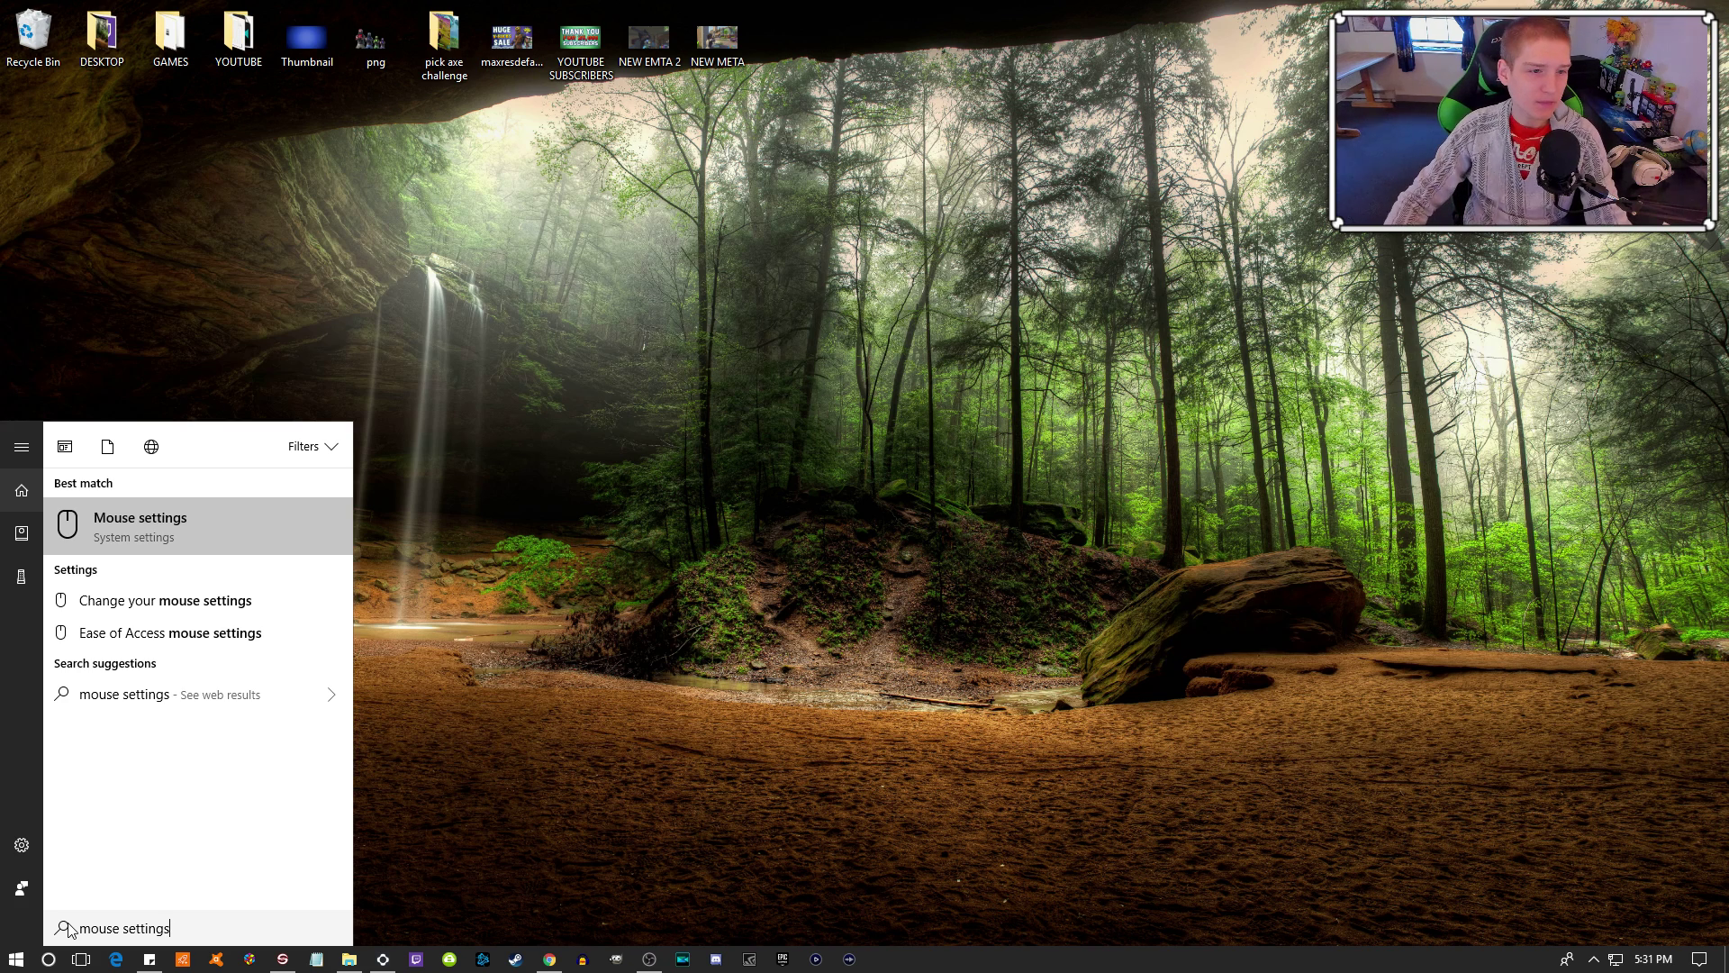
{"action": "left_click", "coordinate": [209, 549]}
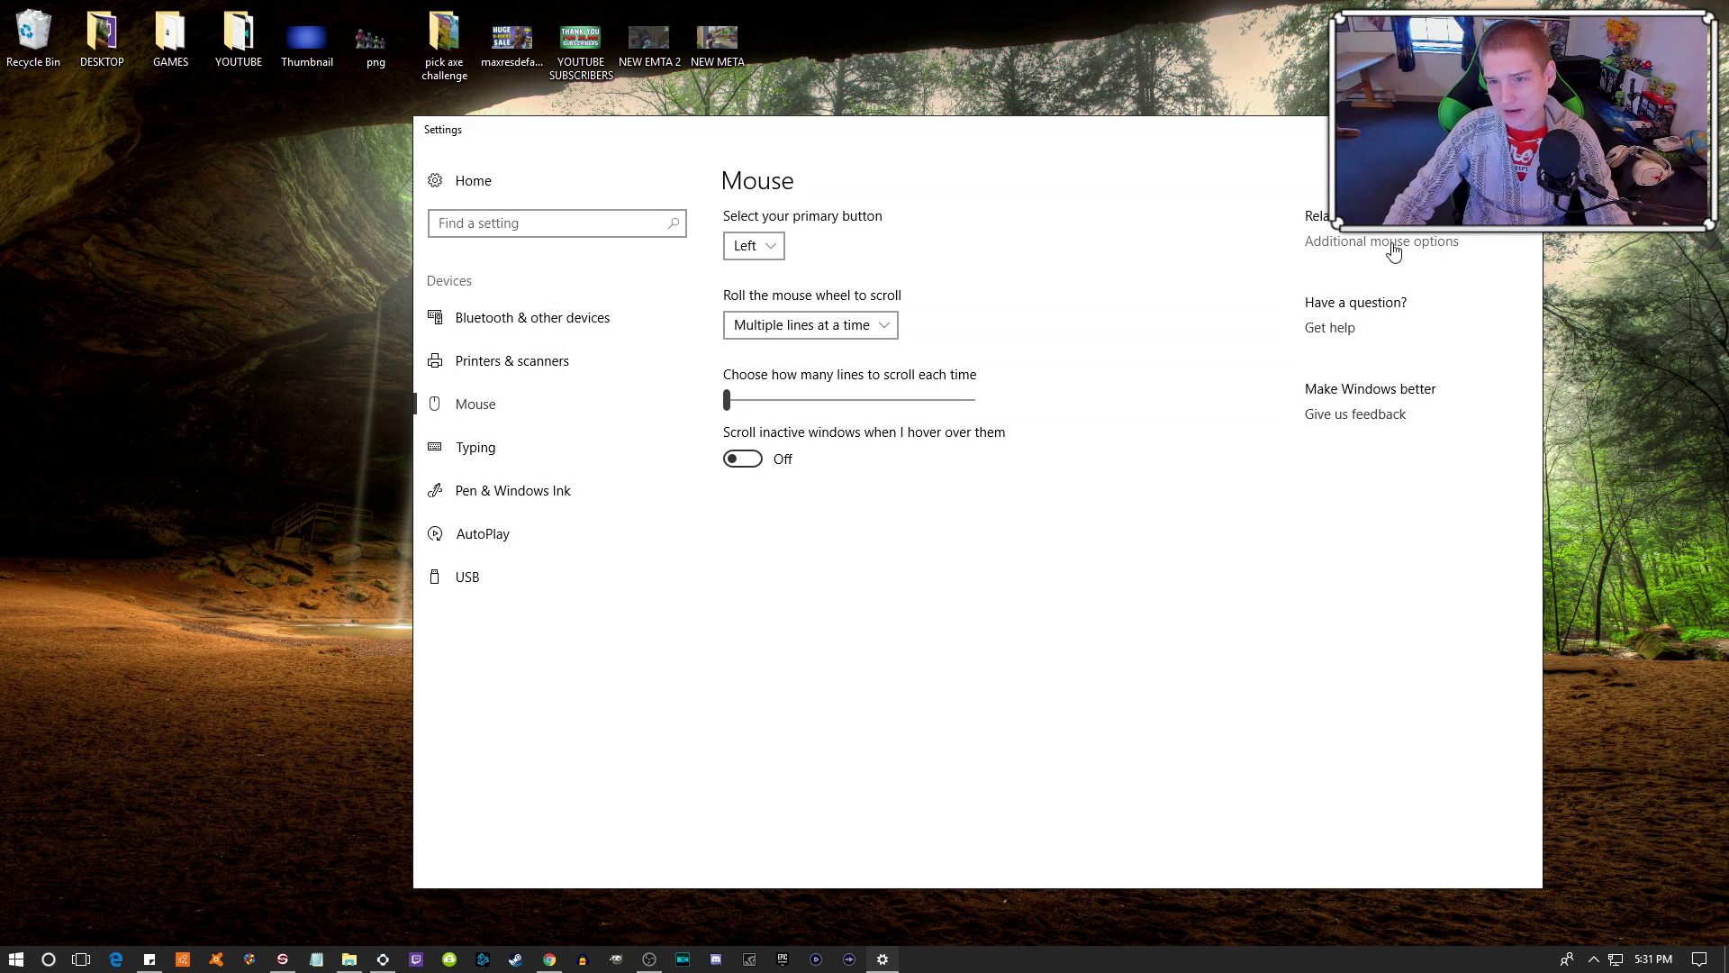
{"action": "left_click_drag", "start_coordinate": [1247, 135], "coordinate": [866, 171]}
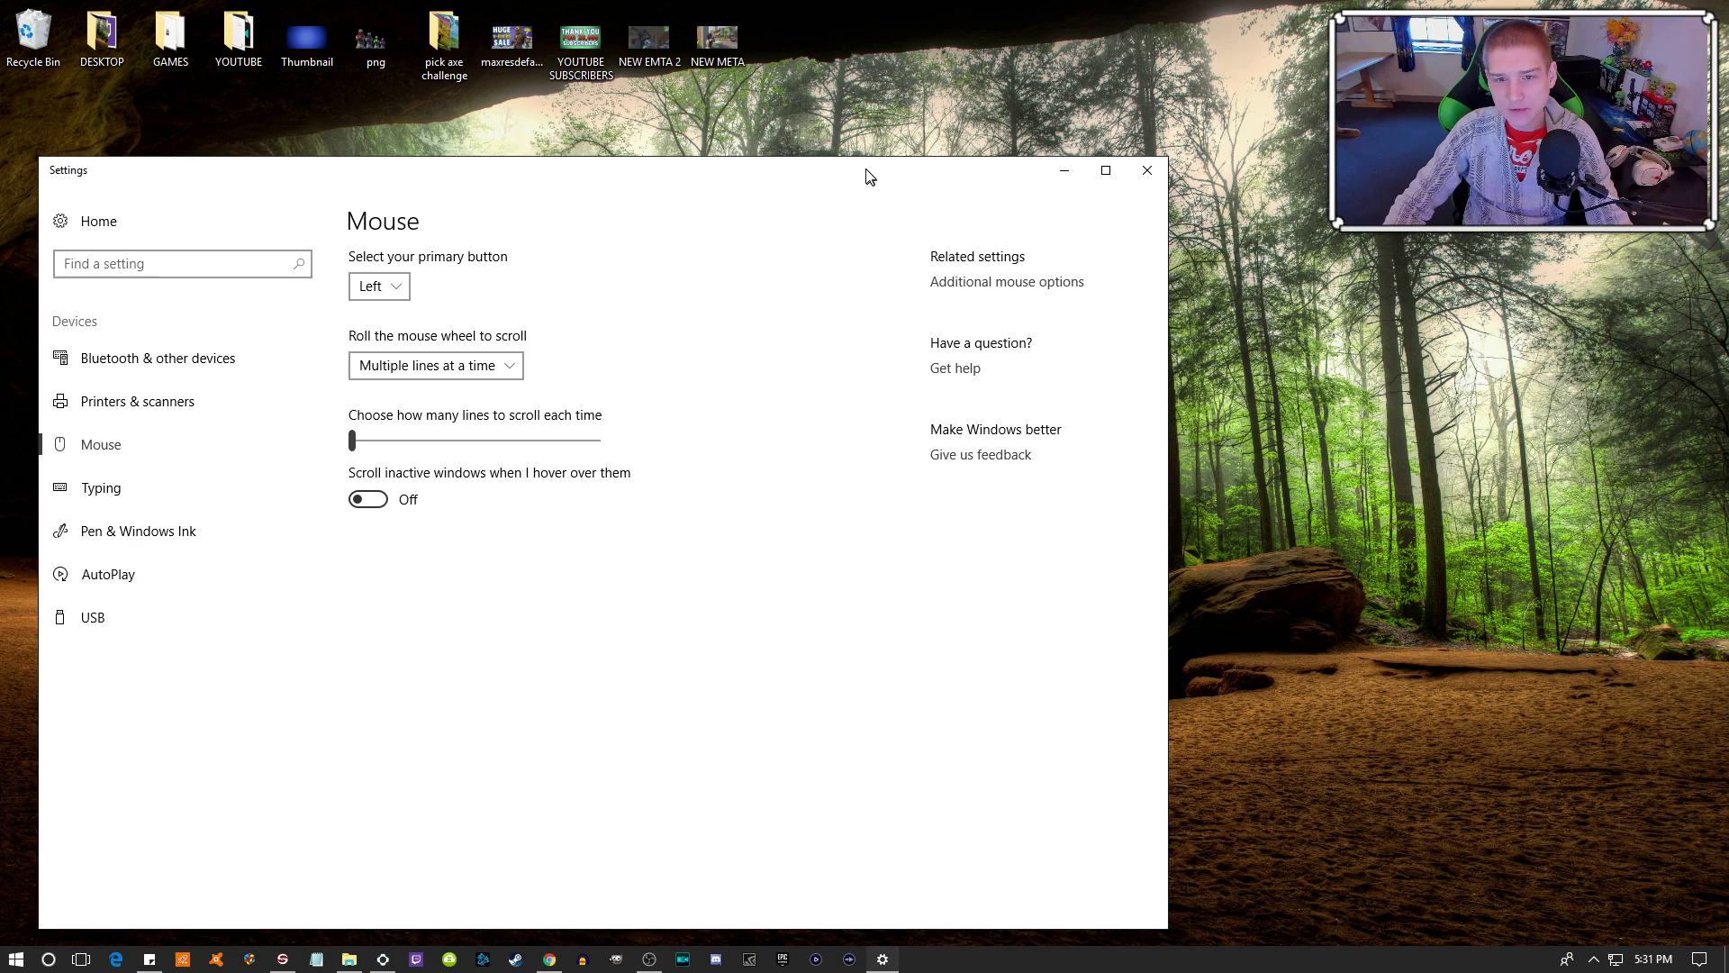
{"action": "left_click", "coordinate": [1018, 287]}
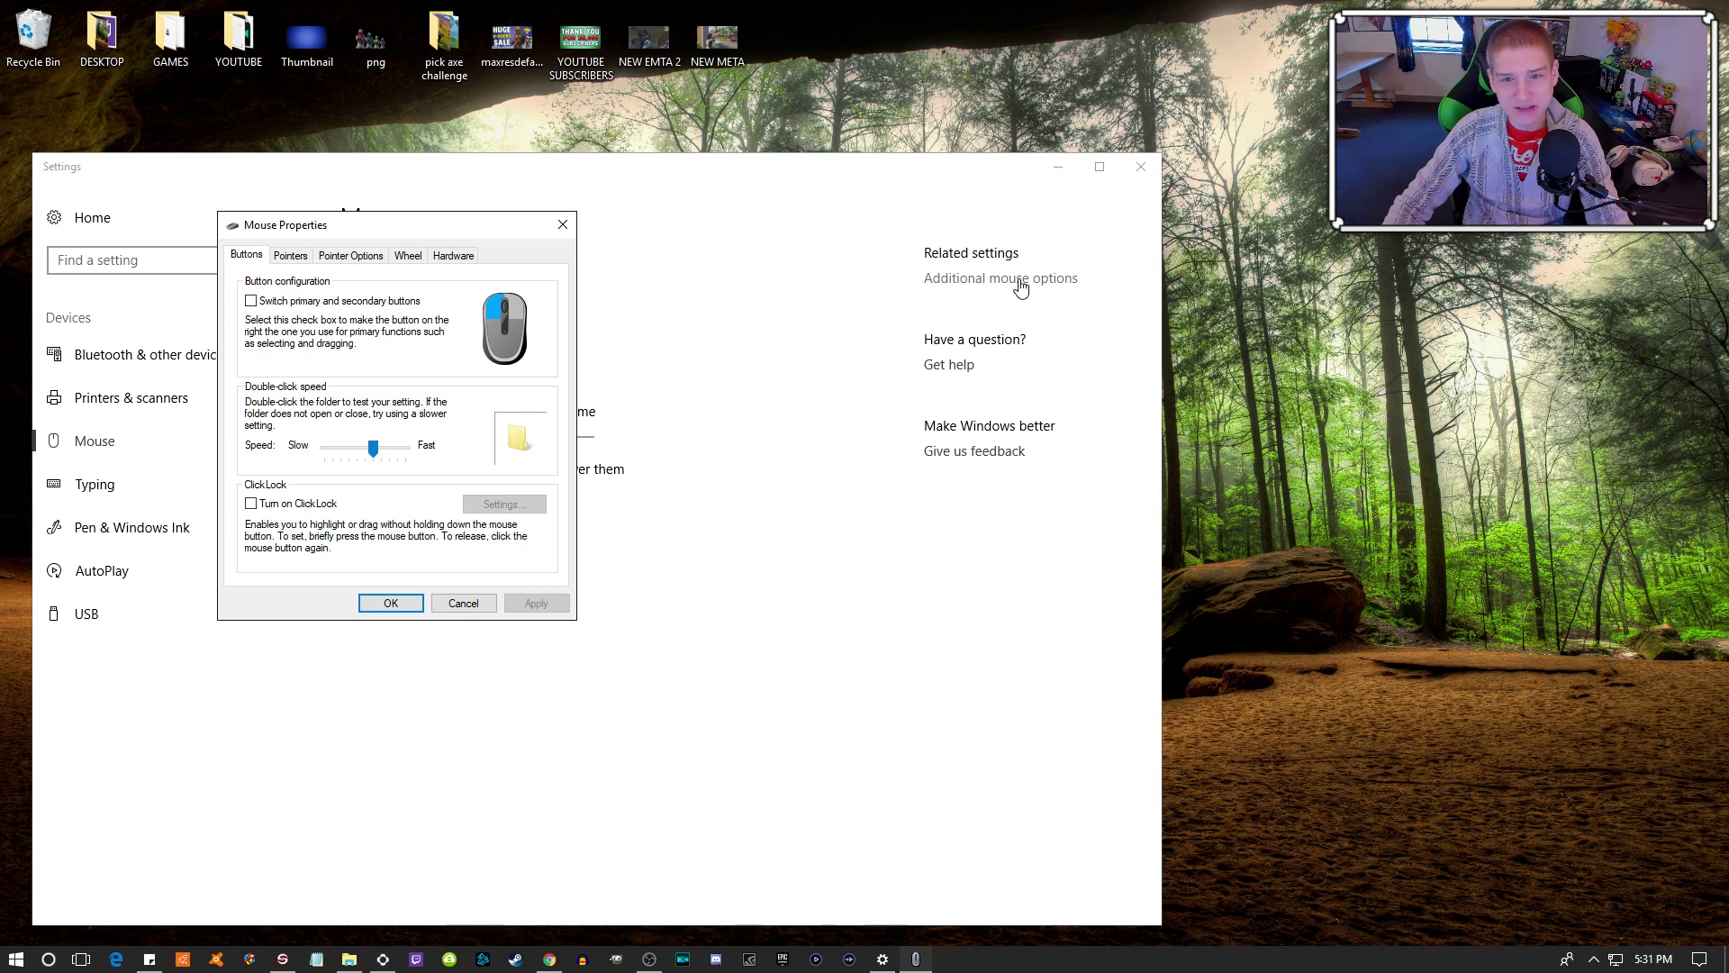
- Confirm Enhance pointer precision is unchecked on Pointer Options, then close Mouse Properties and Settings
{"action": "left_click", "coordinate": [369, 256]}
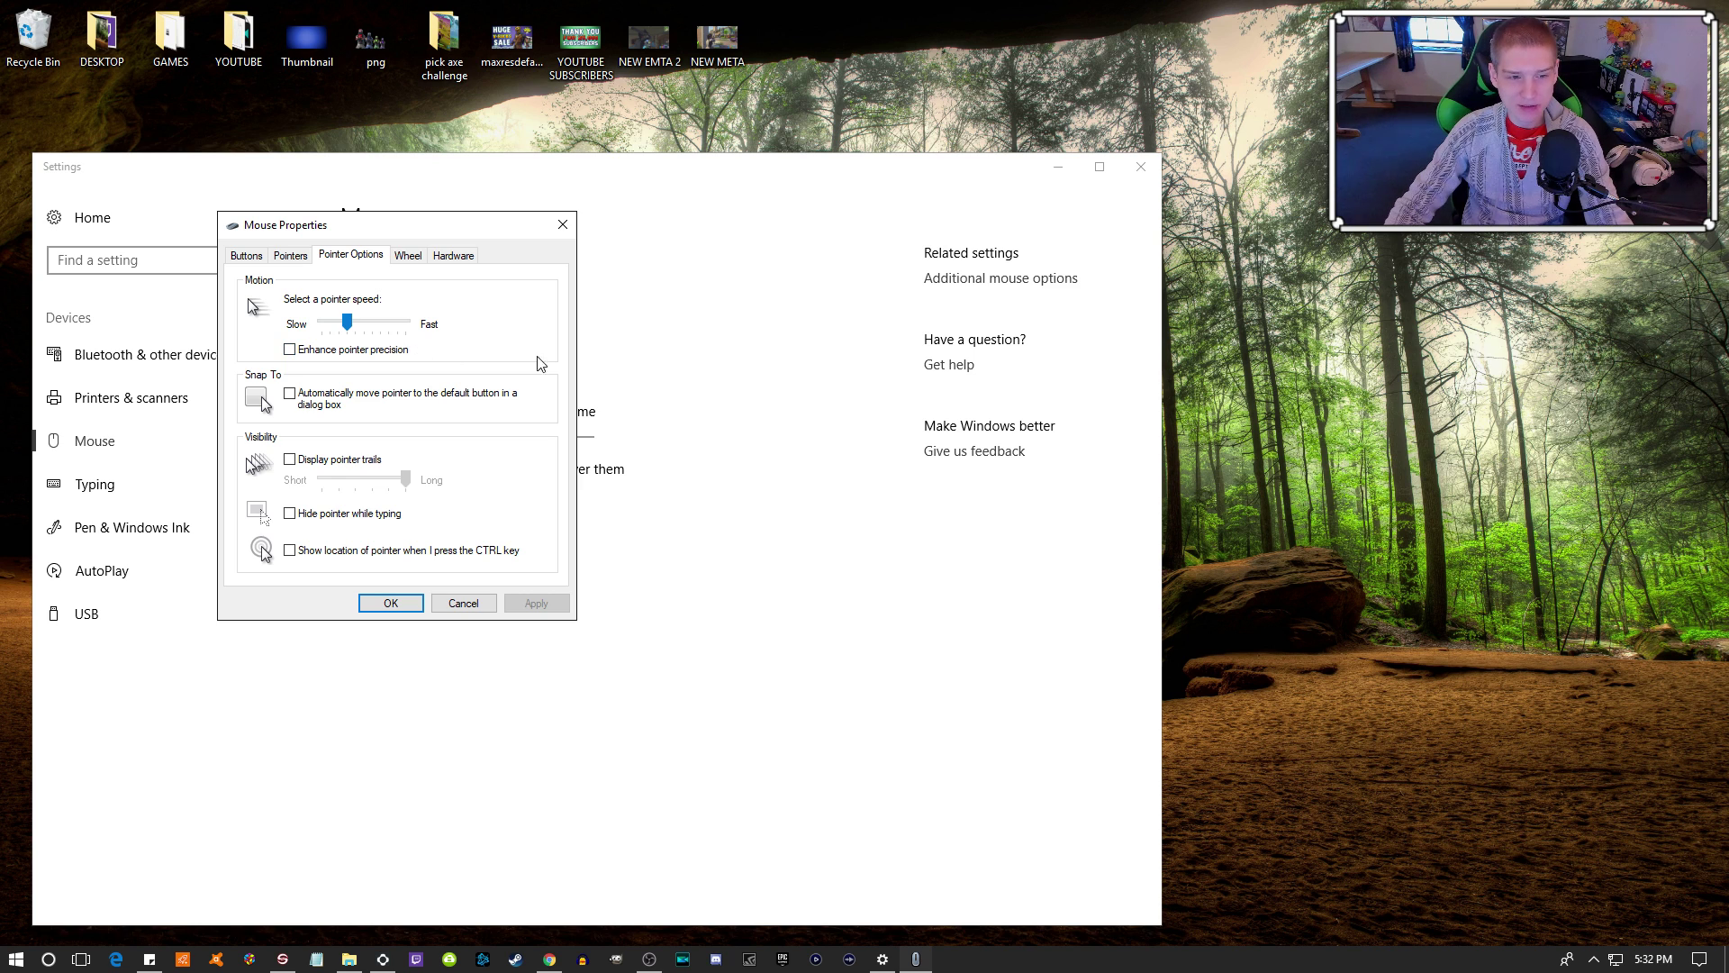
{"action": "left_click", "coordinate": [563, 225]}
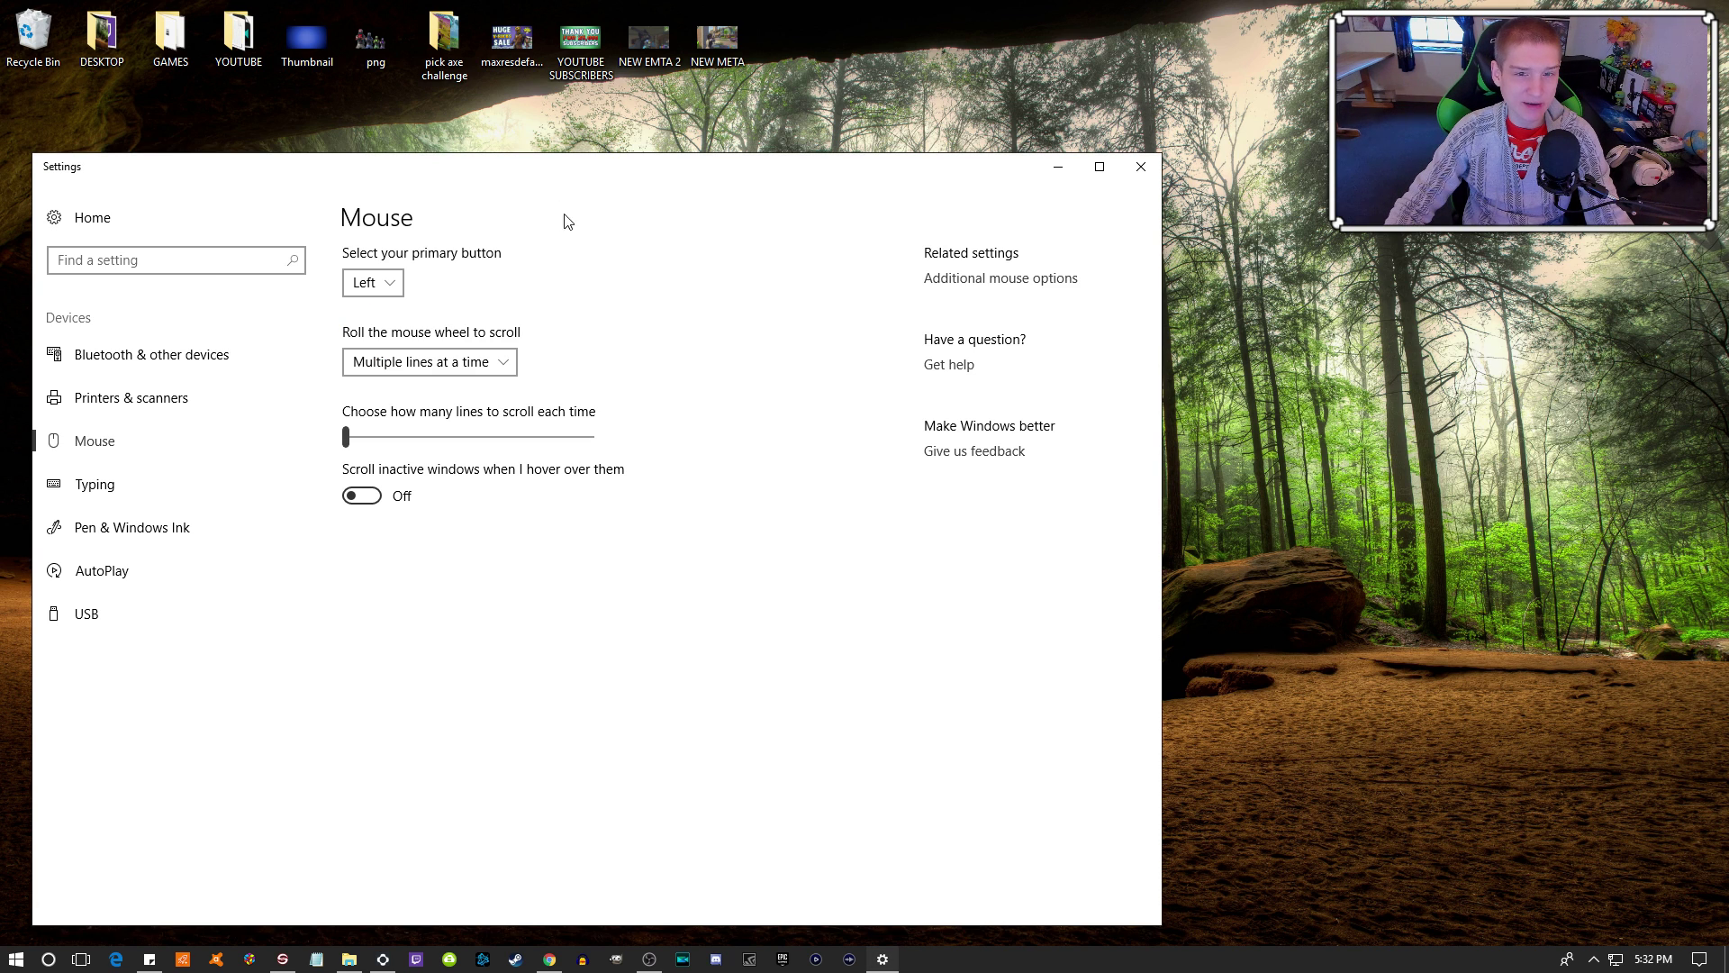
{"action": "left_click", "coordinate": [1142, 166]}
- Open UtechSmart's DPI tab showing levels 2200, 2450, 2650, 3000 and 3500
{"action": "left_click", "coordinate": [285, 960]}
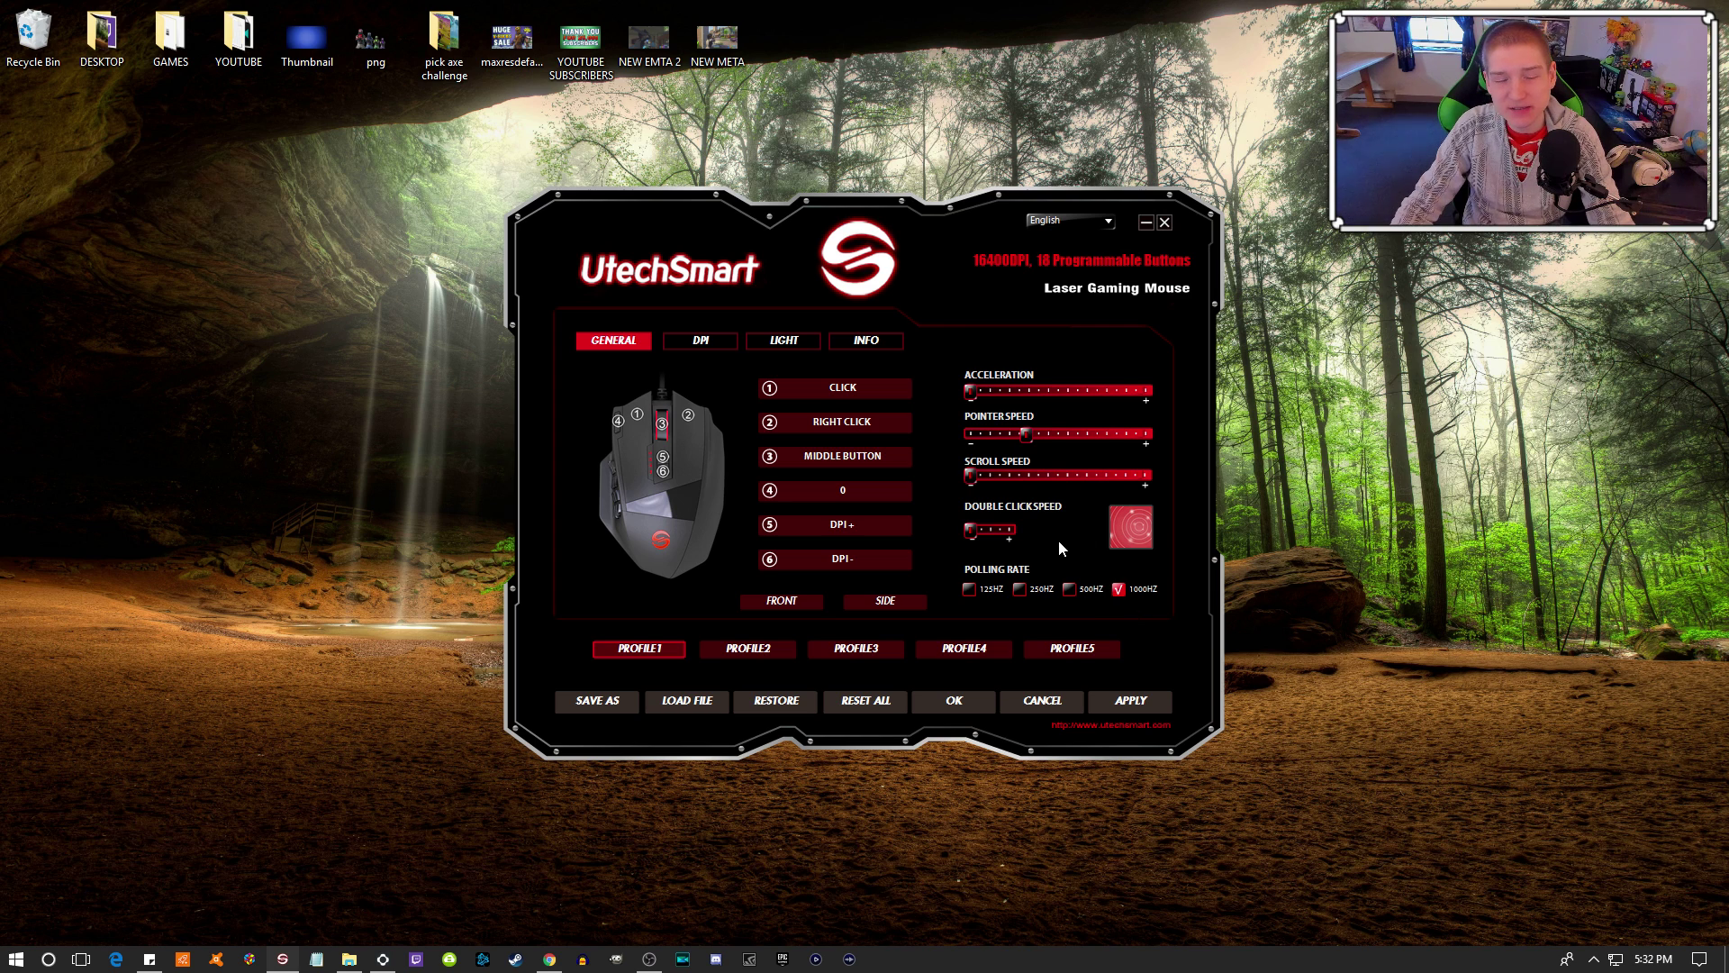
{"action": "left_click_drag", "start_coordinate": [863, 299], "coordinate": [743, 299]}
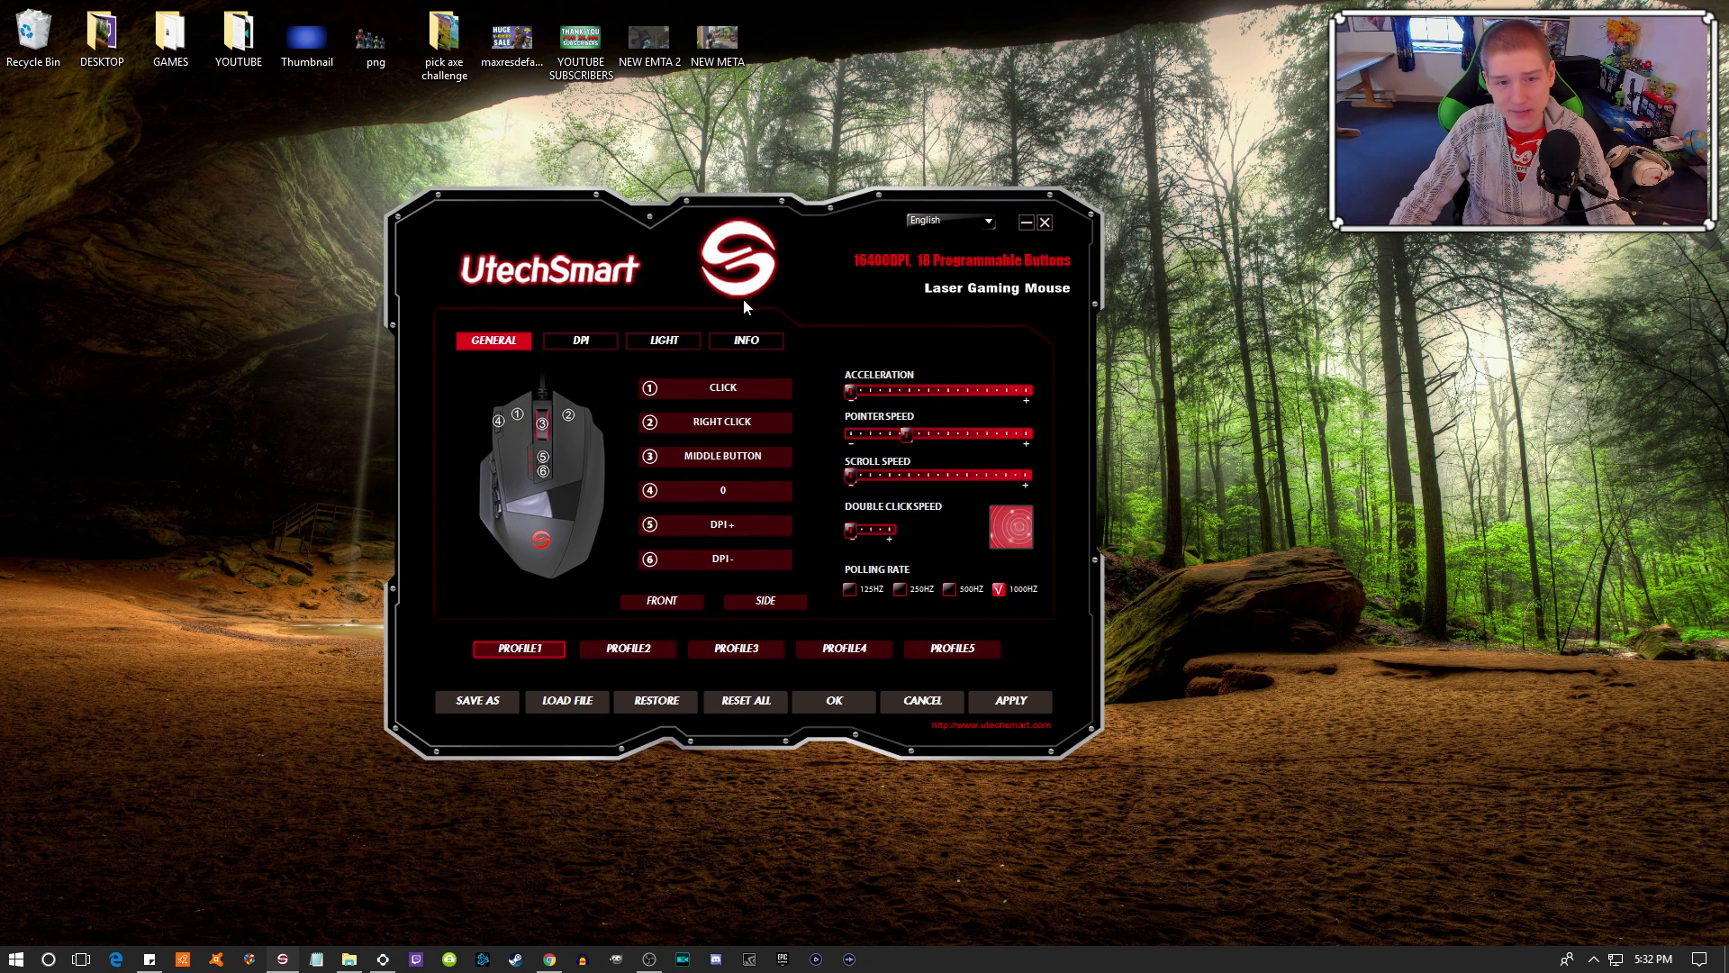
{"action": "left_click", "coordinate": [598, 342]}
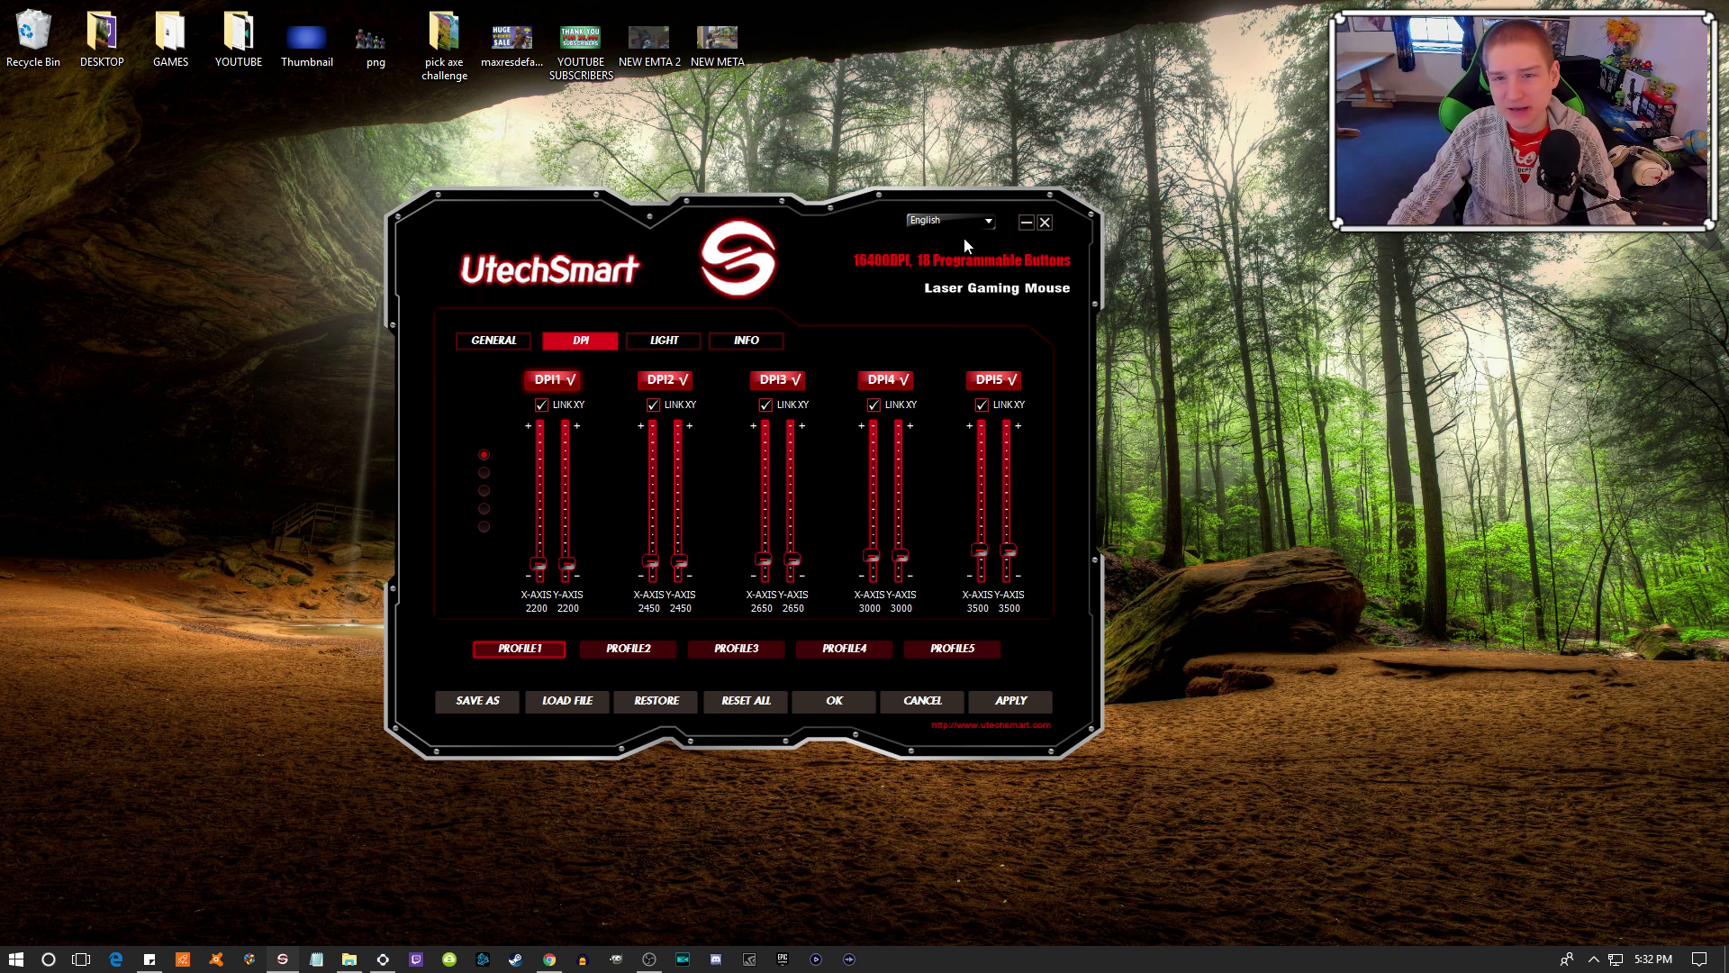
- Return to the UtechSmart General page showing button assignments, pointer speed and 1000HZ polling rate
{"action": "left_click", "coordinate": [494, 341]}
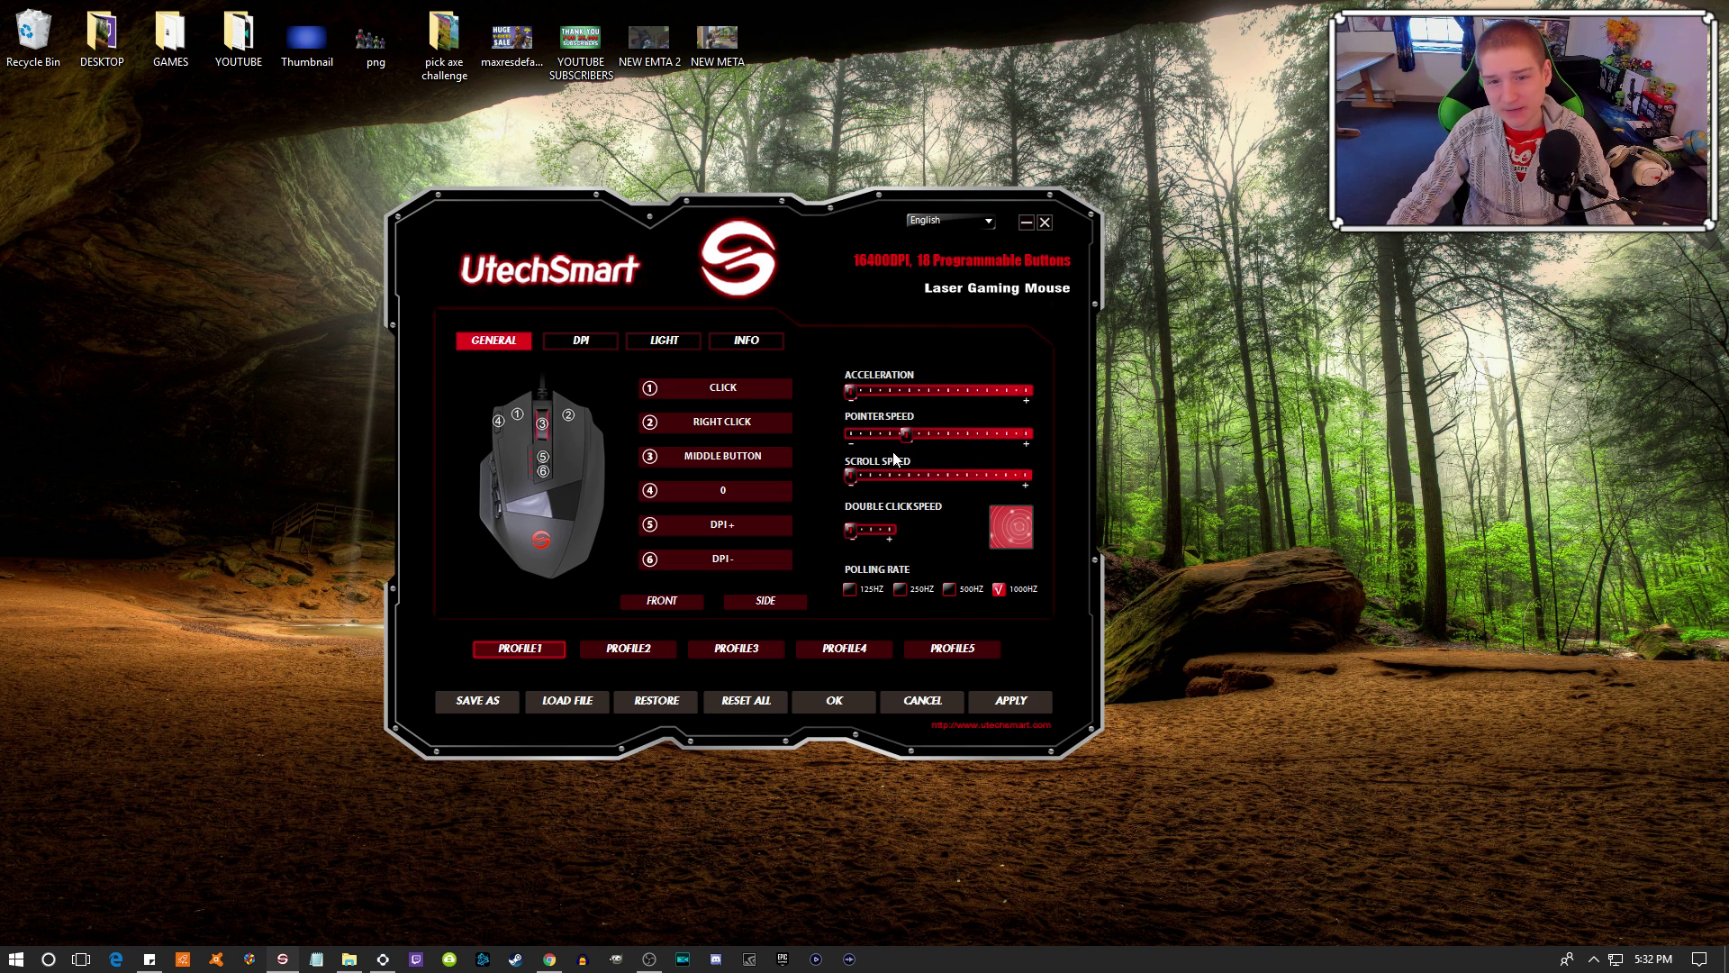